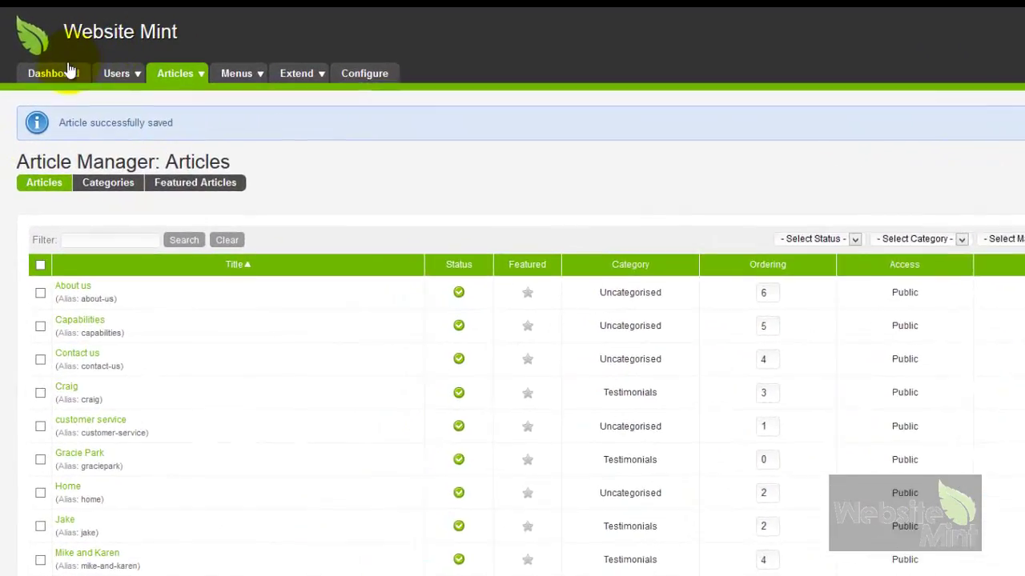
Return to the site dashboard and open the Article Manager.
{"action": "left_click", "coordinate": [69, 72]}
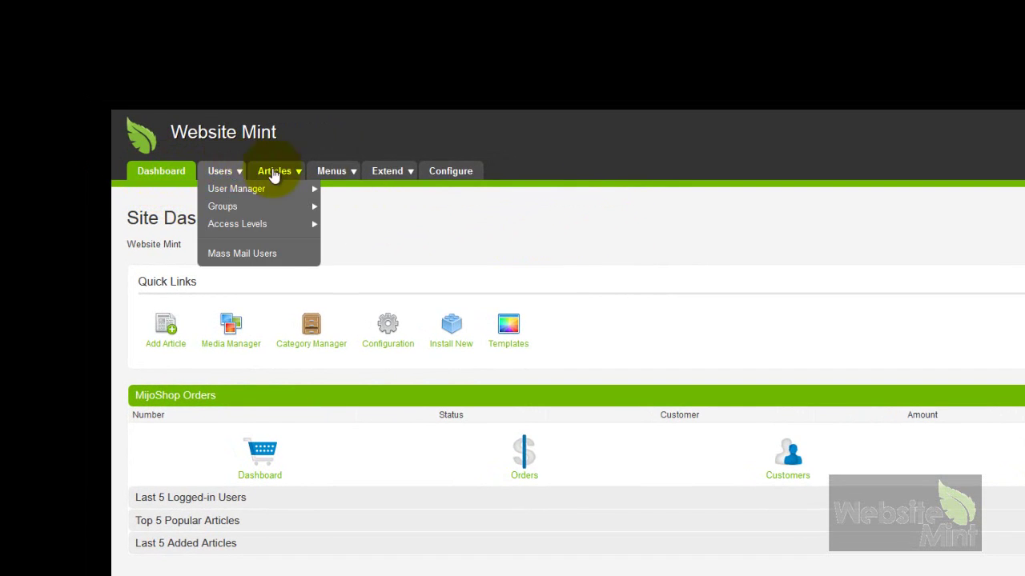
{"action": "mouse_move", "coordinate": [276, 178]}
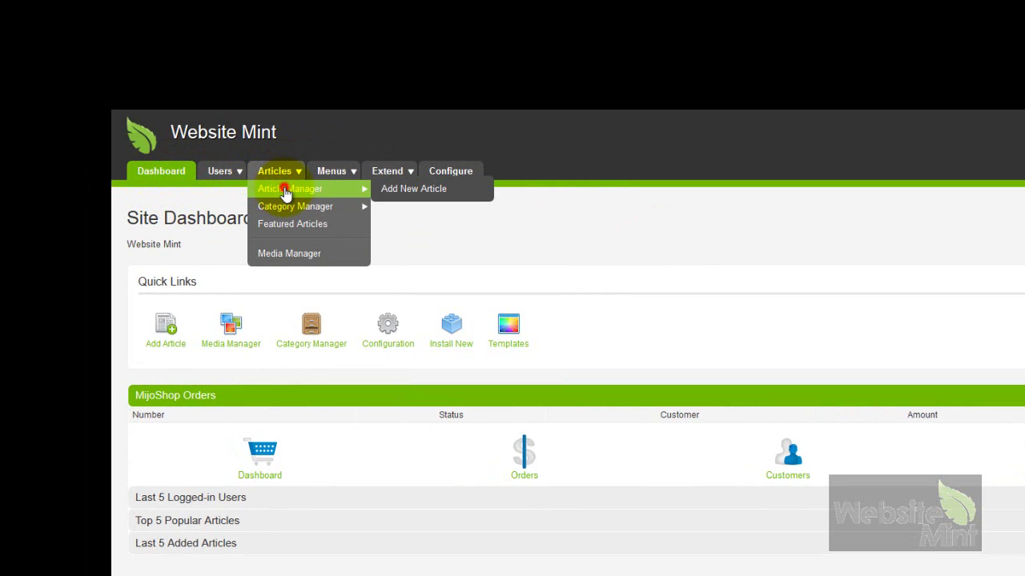
{"action": "left_click", "coordinate": [284, 191]}
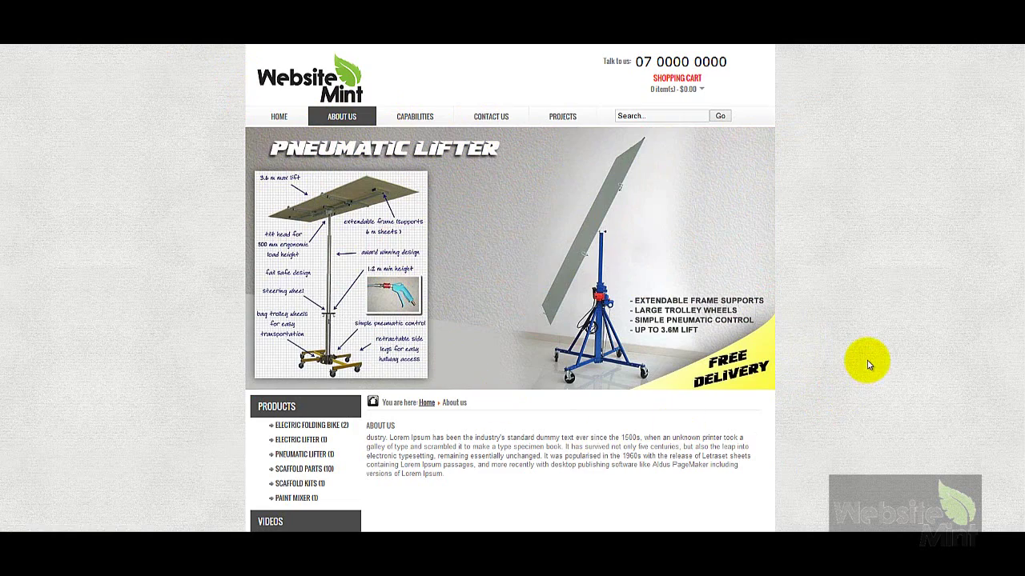
View the About us page on the public site, including its title and body text.
{"action": "scroll", "coordinate": [868, 364], "scroll_direction": "down", "scroll_amount": 1}
{"action": "scroll", "coordinate": [870, 363], "scroll_direction": "down", "scroll_amount": 3}
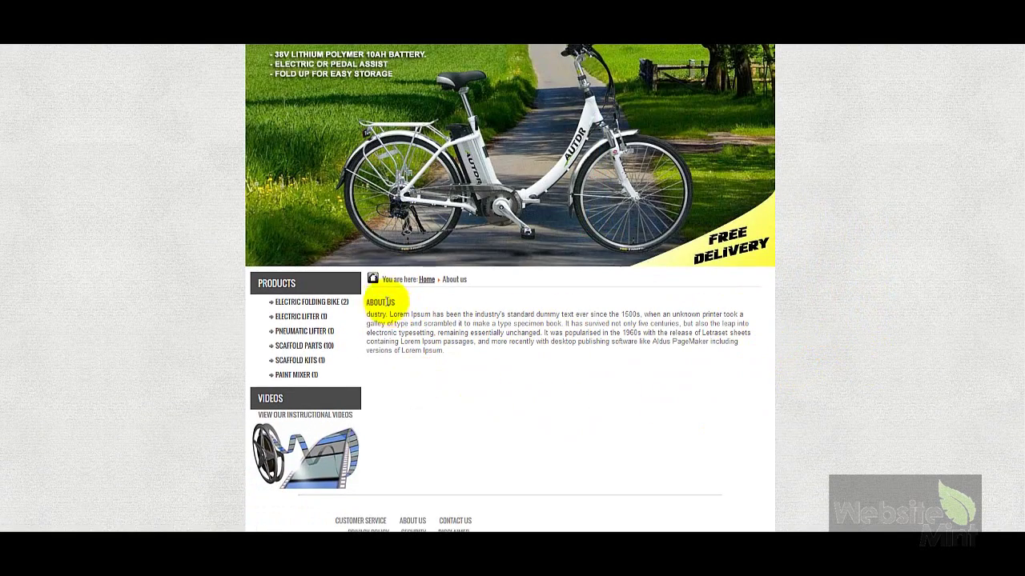
{"action": "scroll", "coordinate": [883, 431], "scroll_direction": "up", "scroll_amount": 3}
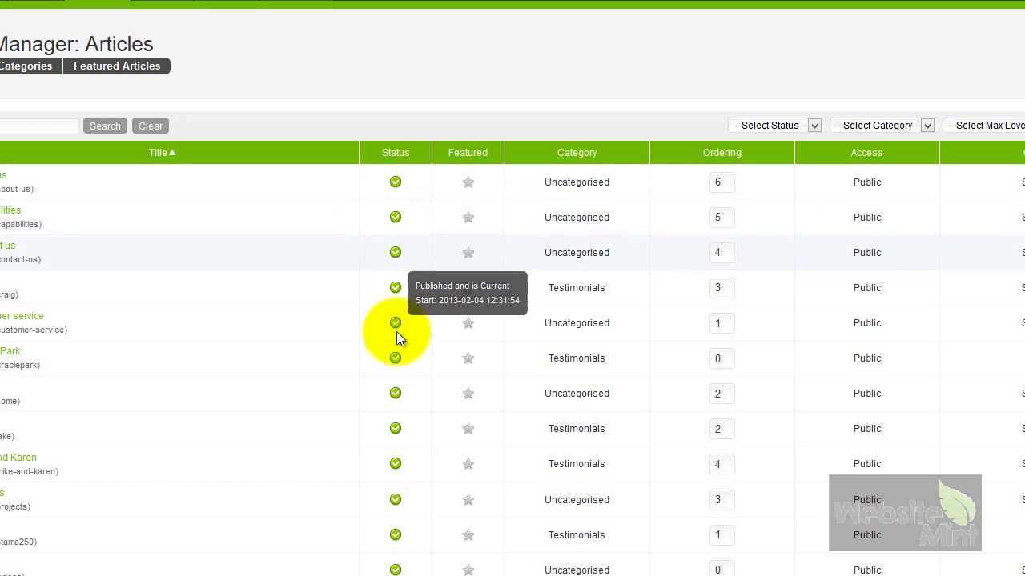
Unpublish the About us article and reload its page on the public site.
{"action": "left_click", "coordinate": [397, 183]}
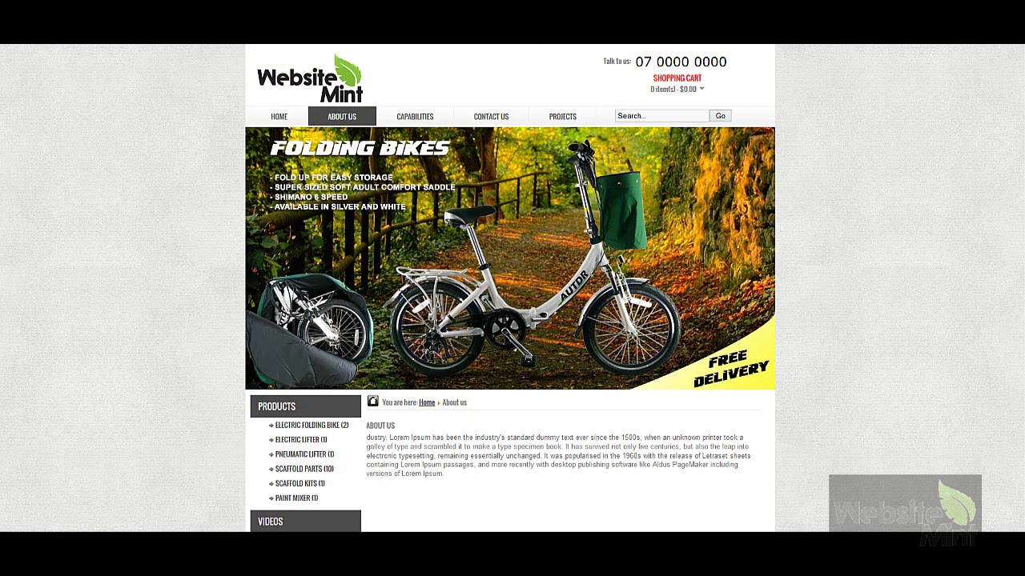
{"action": "key", "text": "F5"}
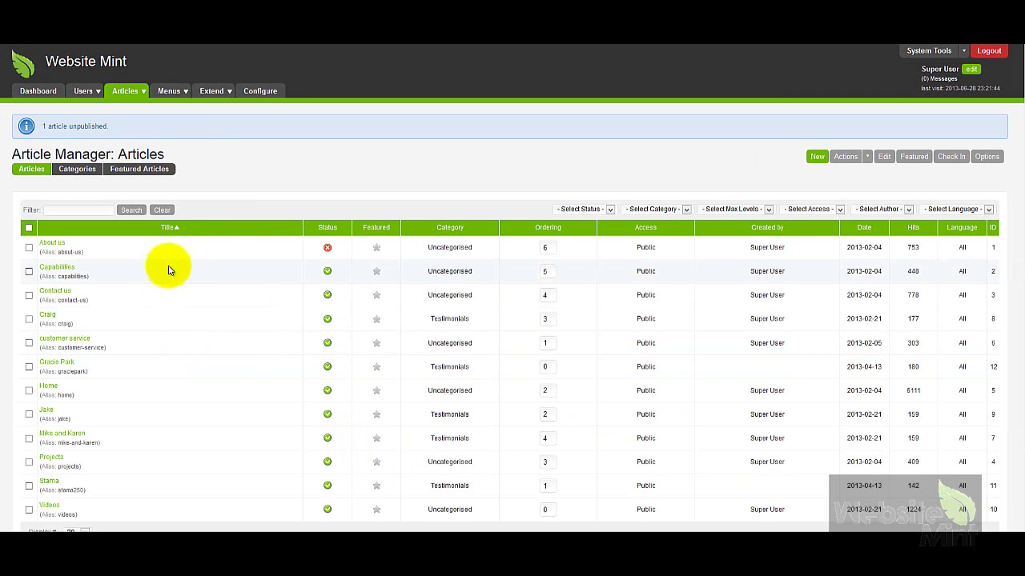
Publish the About us article again from the article list.
{"action": "left_click", "coordinate": [331, 245]}
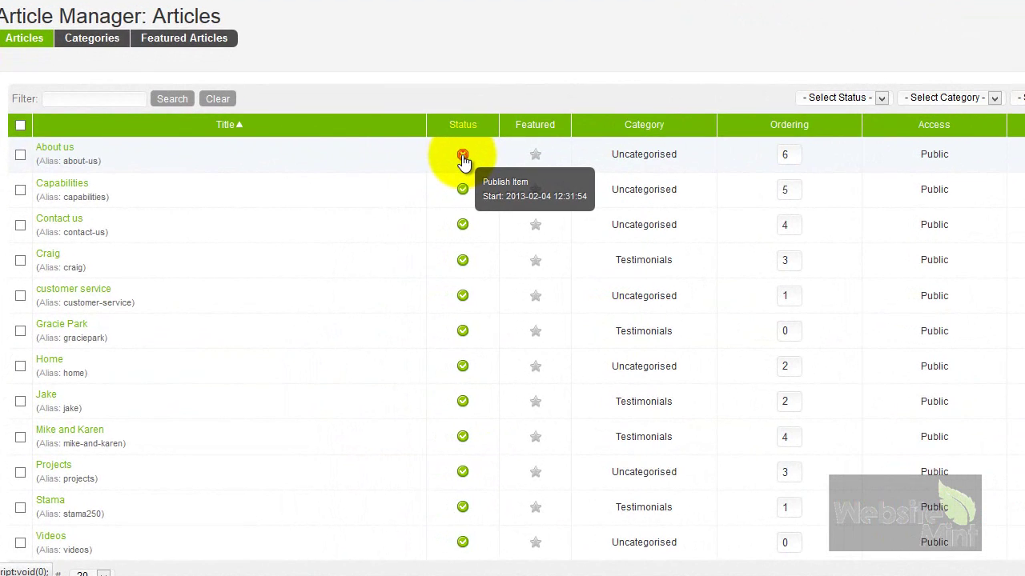
{"action": "left_click", "coordinate": [463, 155]}
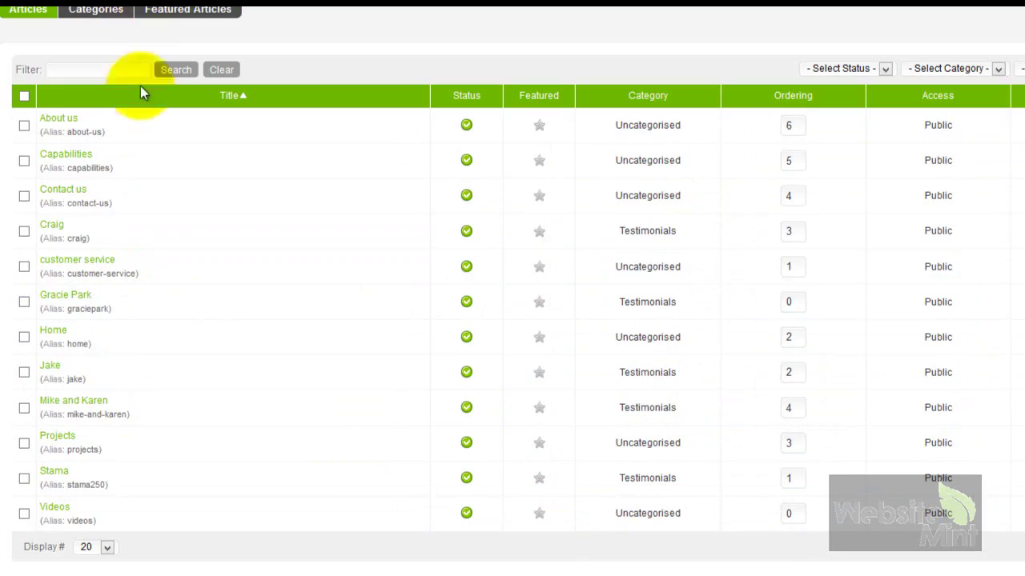
Check the available choices for the number of articles displayed per page.
{"action": "scroll", "coordinate": [441, 130], "scroll_direction": "up", "scroll_amount": 2}
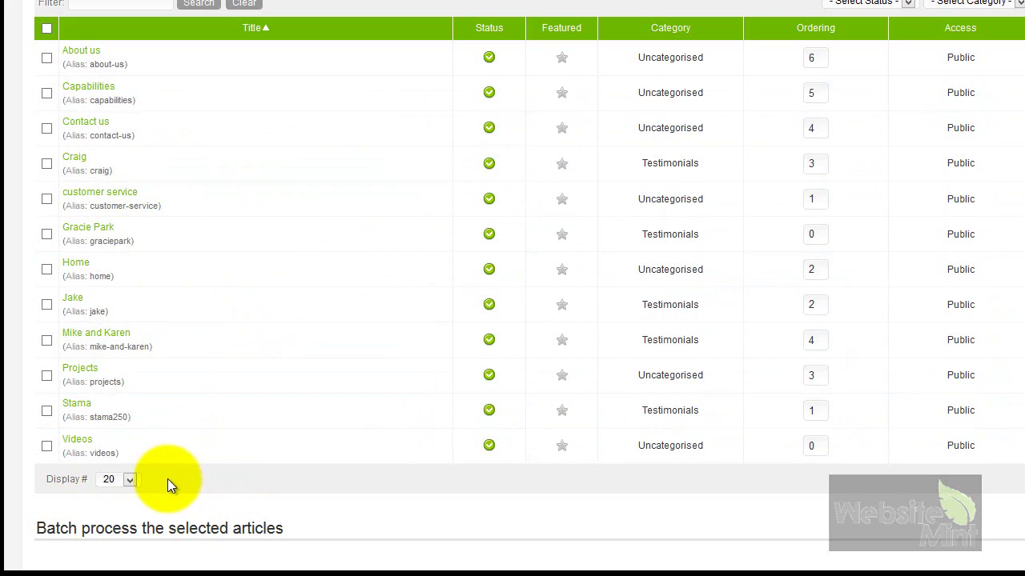
{"action": "left_click", "coordinate": [130, 481]}
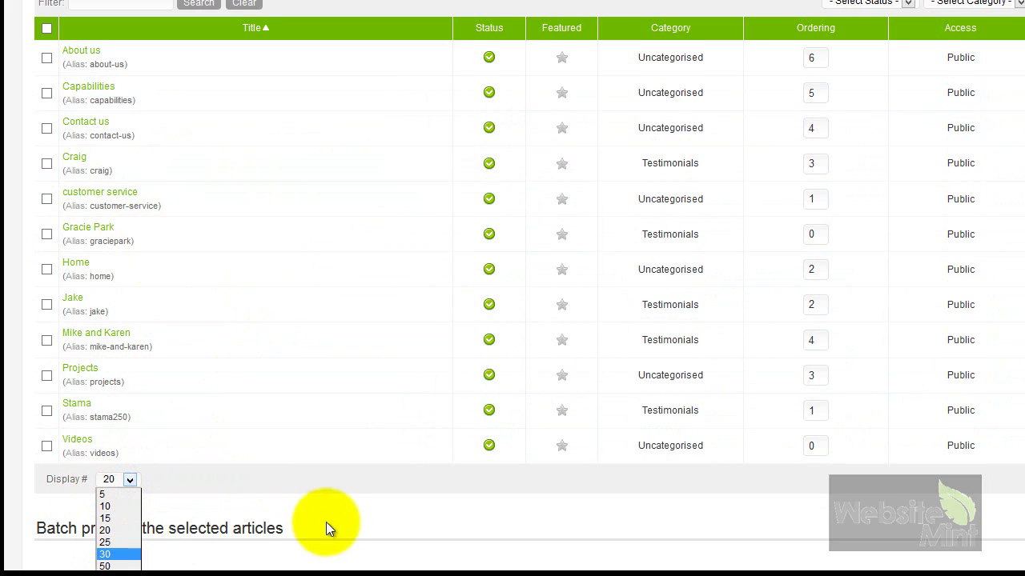
{"action": "scroll", "coordinate": [337, 465], "scroll_direction": "up", "scroll_amount": 3}
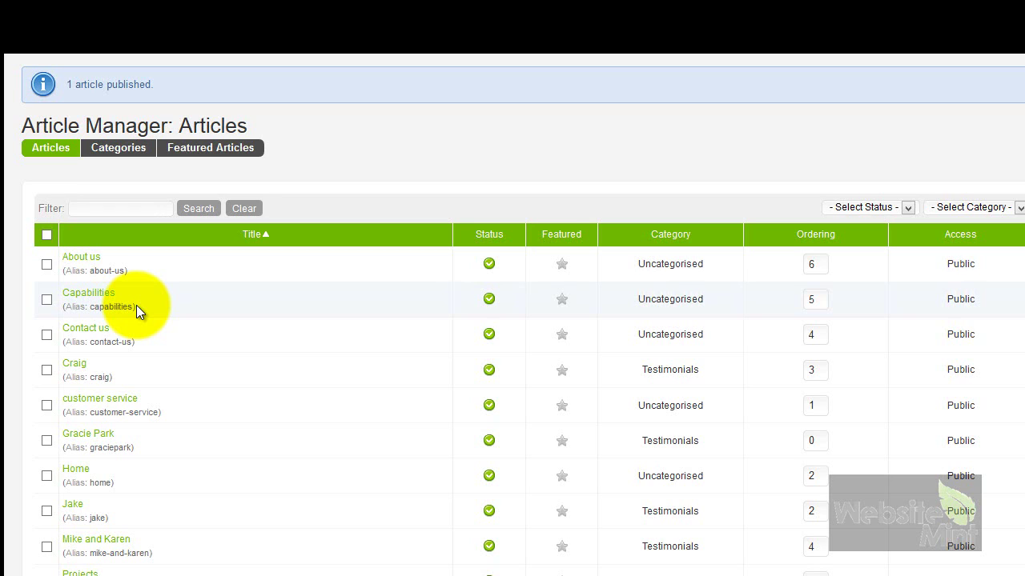
Search the article list for "about" and clear the filter again.
{"action": "type", "text": "about"}
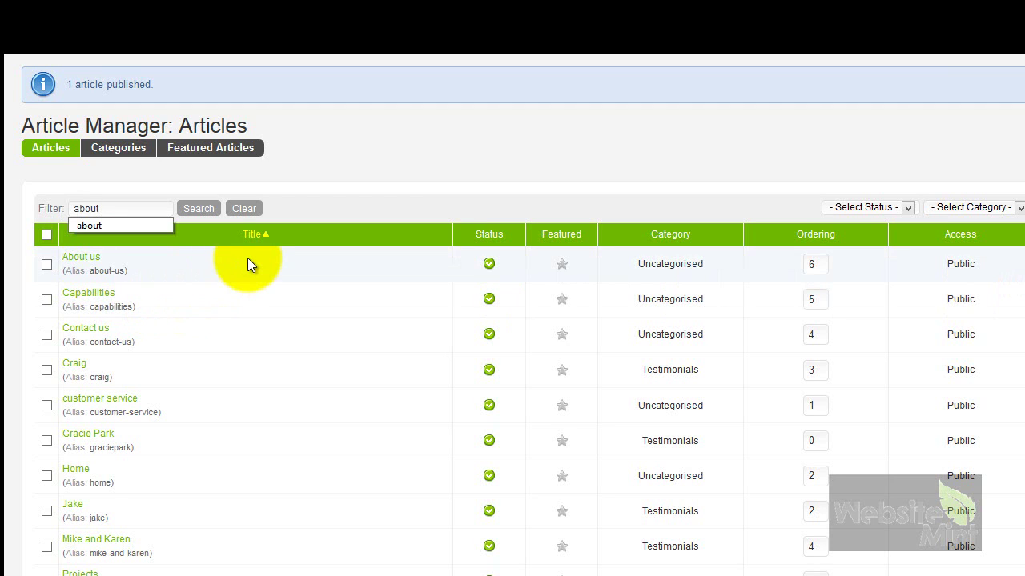
{"action": "left_click", "coordinate": [338, 196]}
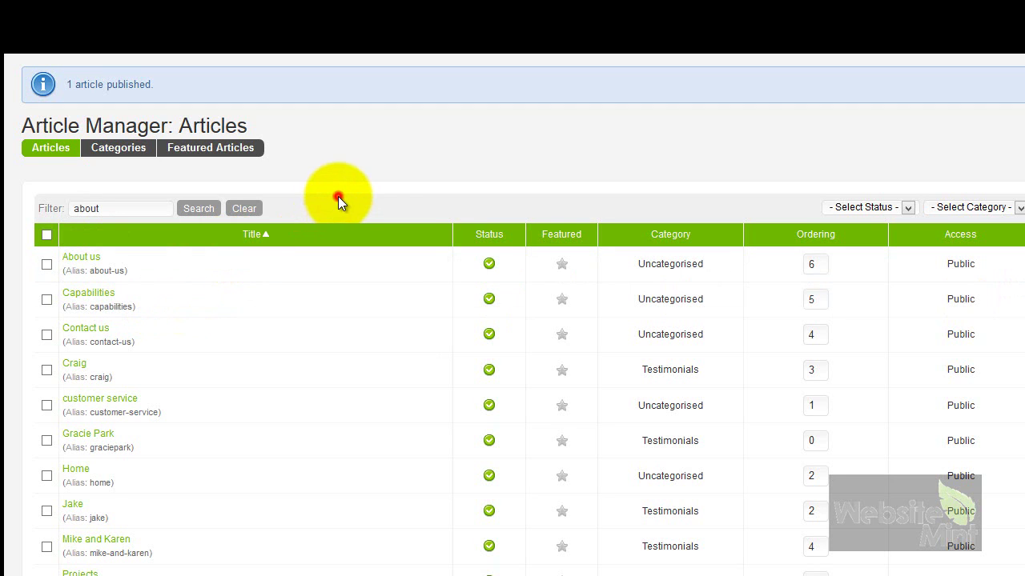
{"action": "left_click", "coordinate": [196, 209]}
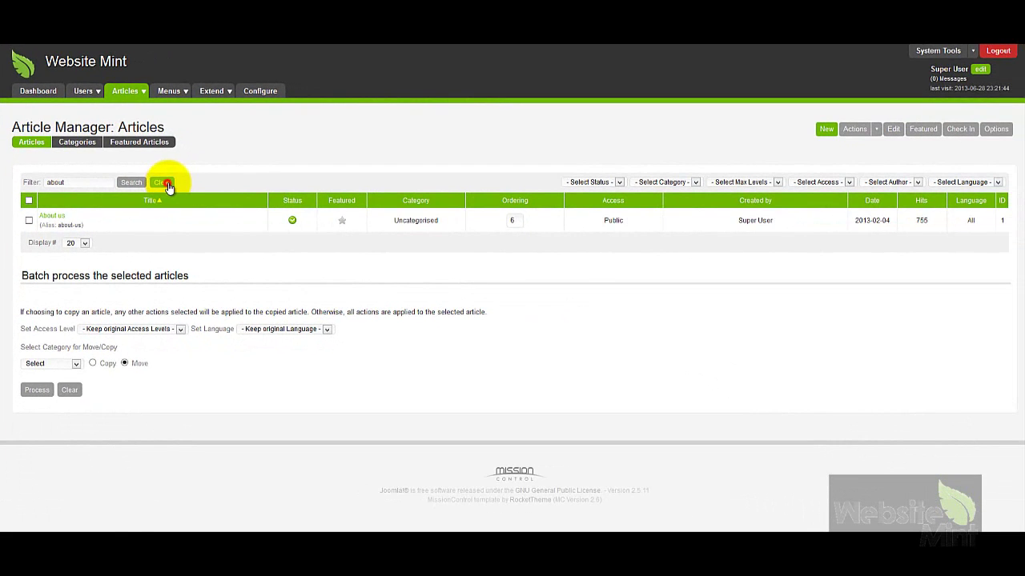
{"action": "left_click", "coordinate": [167, 183]}
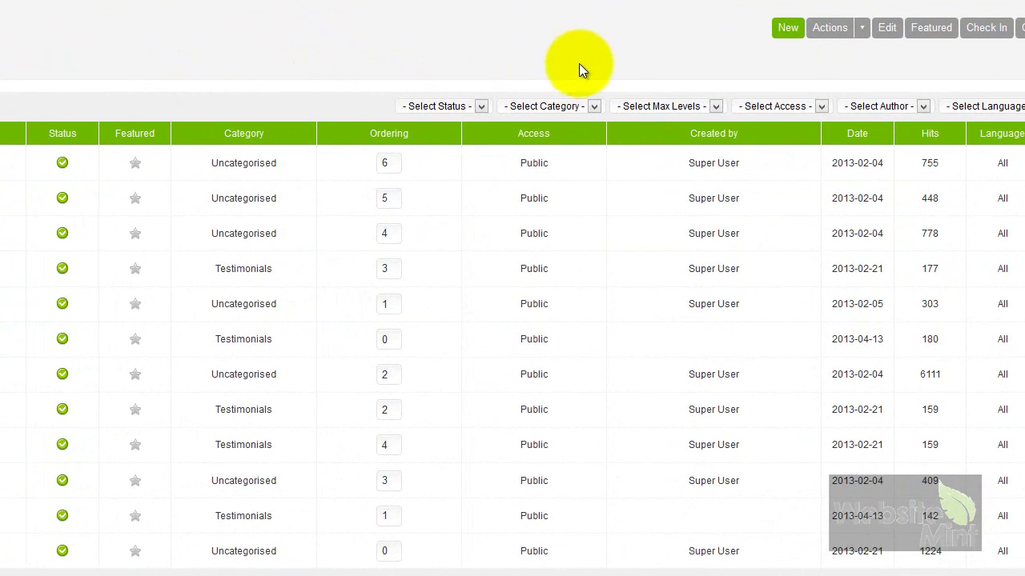
Filter the article list by the Testimonials category and reset the category filter to show all articles.
{"action": "left_click", "coordinate": [593, 107]}
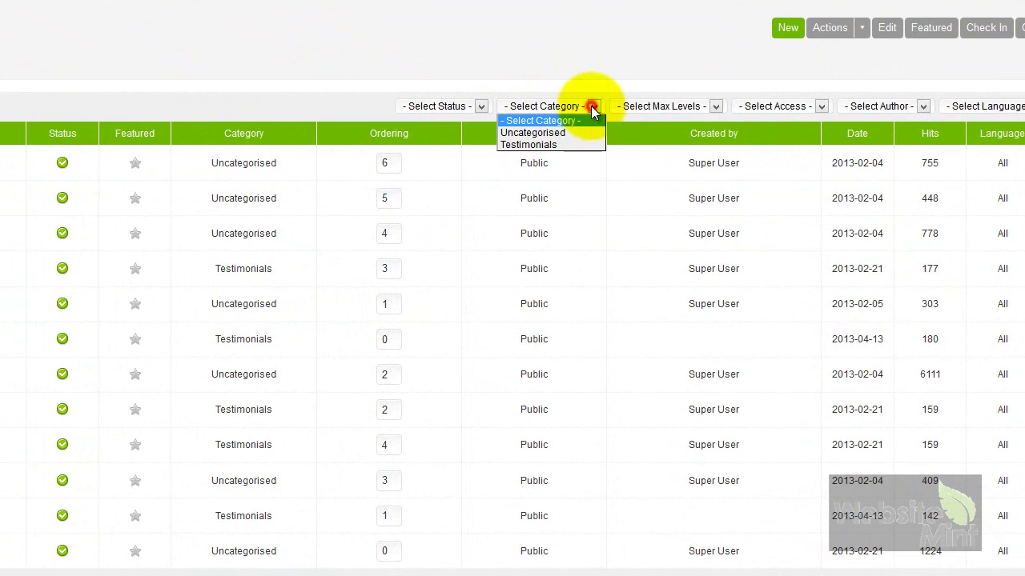
{"action": "left_click", "coordinate": [545, 145]}
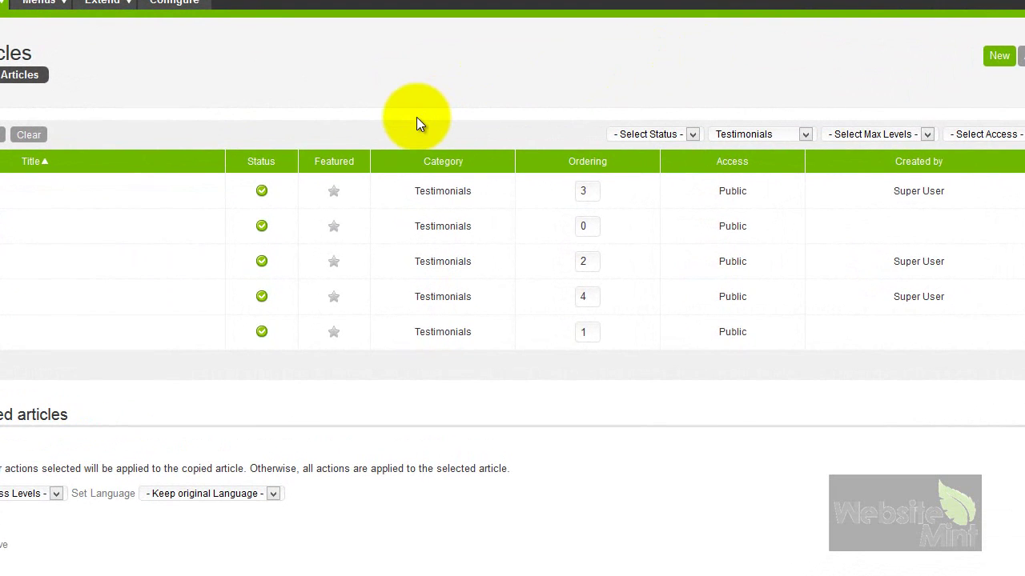
{"action": "left_click", "coordinate": [806, 135]}
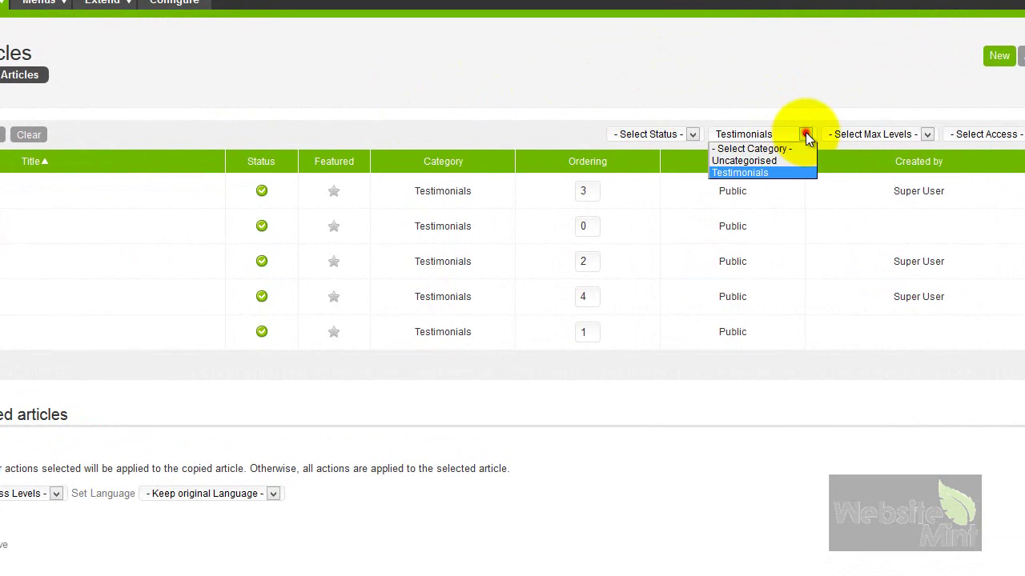
{"action": "left_click", "coordinate": [725, 147]}
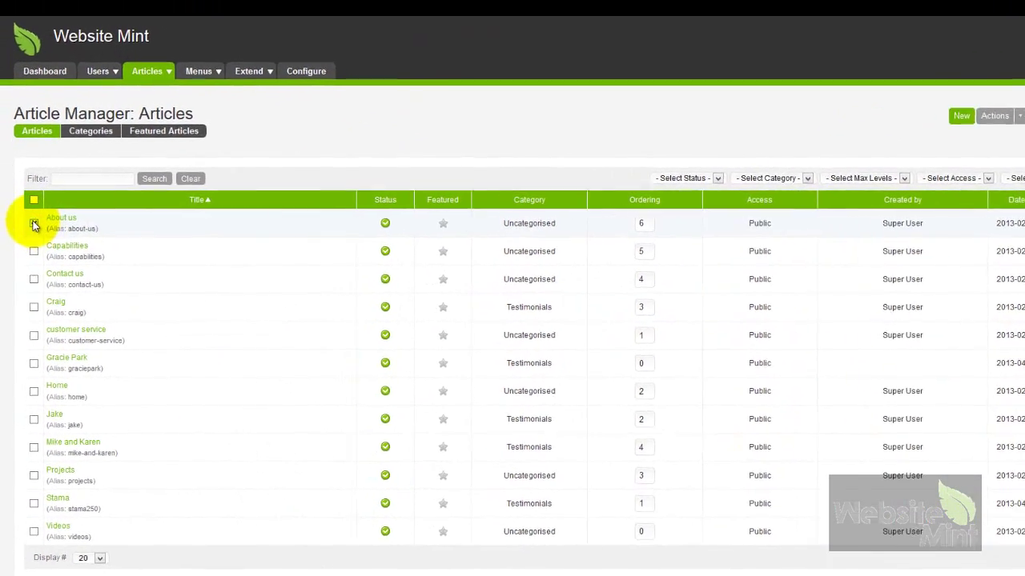
Select the About us article, view the actions available for it, and clear the selection.
{"action": "left_click", "coordinate": [34, 225]}
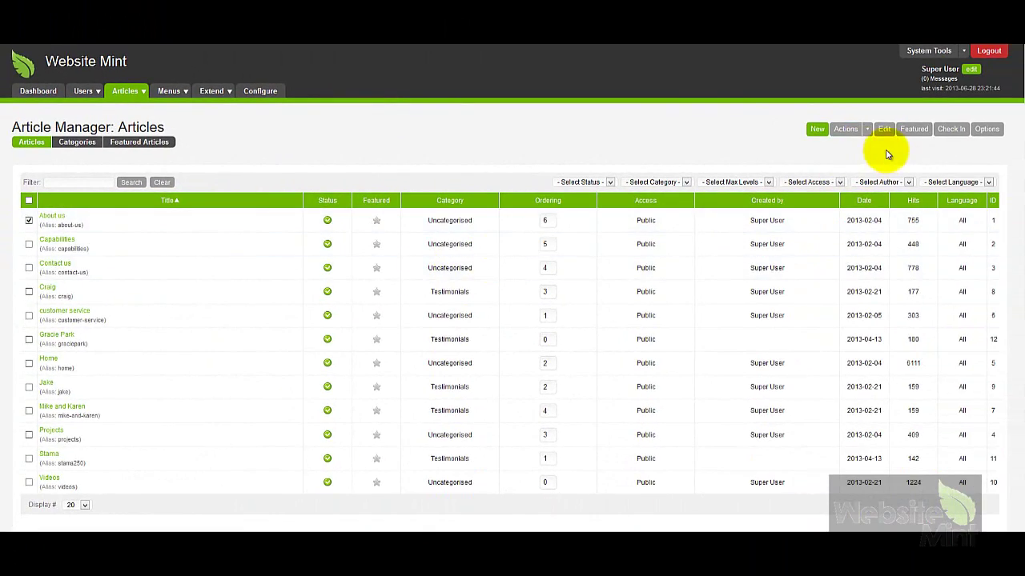
{"action": "left_click", "coordinate": [845, 132]}
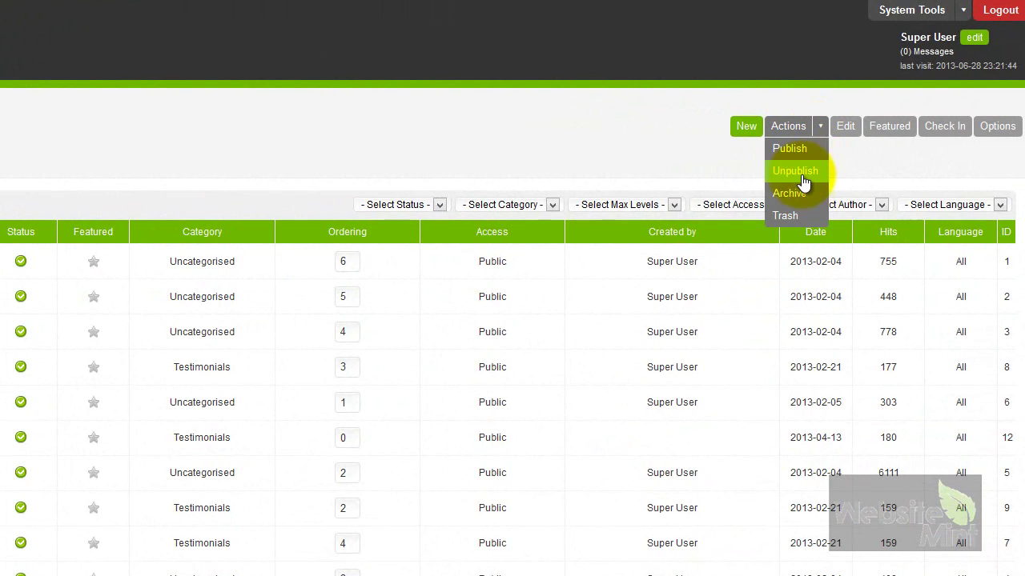
{"action": "left_click", "coordinate": [732, 168]}
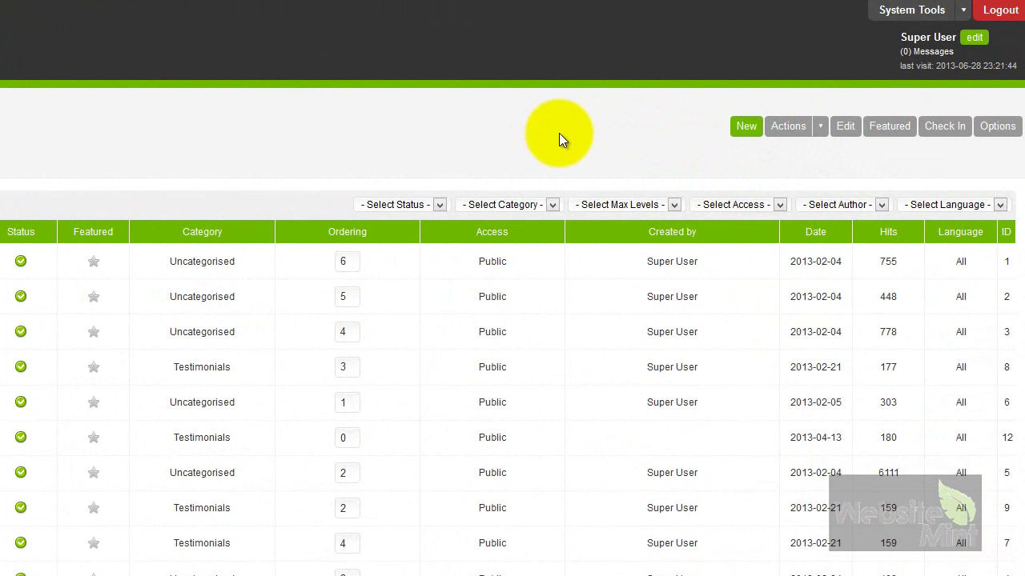
{"action": "left_click", "coordinate": [535, 128]}
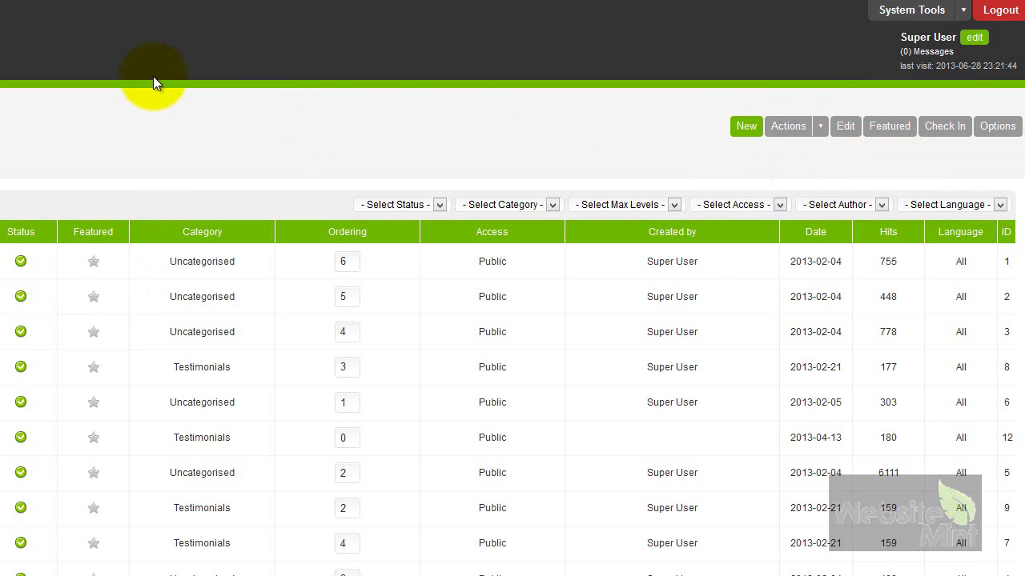
{"action": "left_click", "coordinate": [42, 257]}
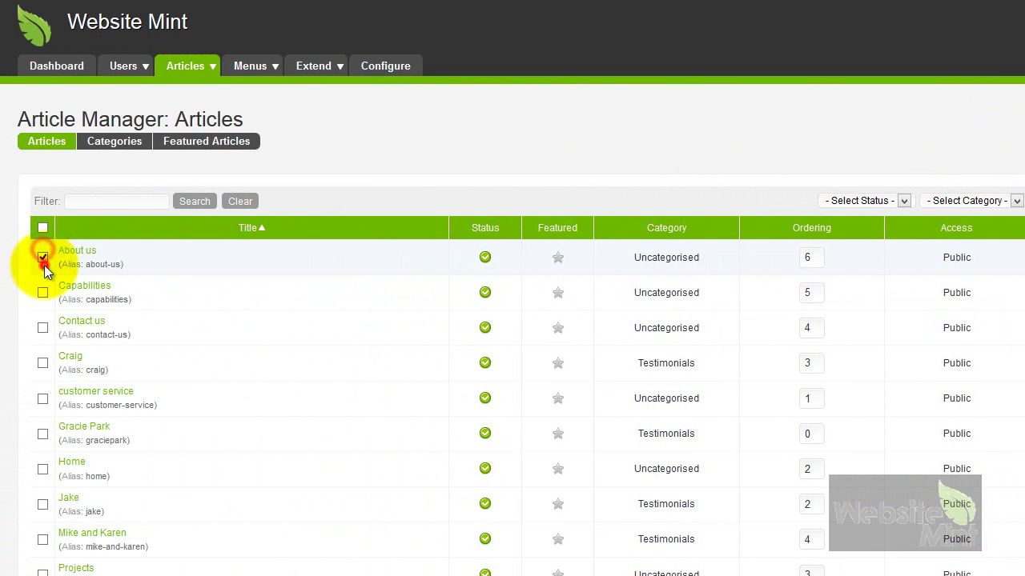
{"action": "left_click", "coordinate": [42, 257]}
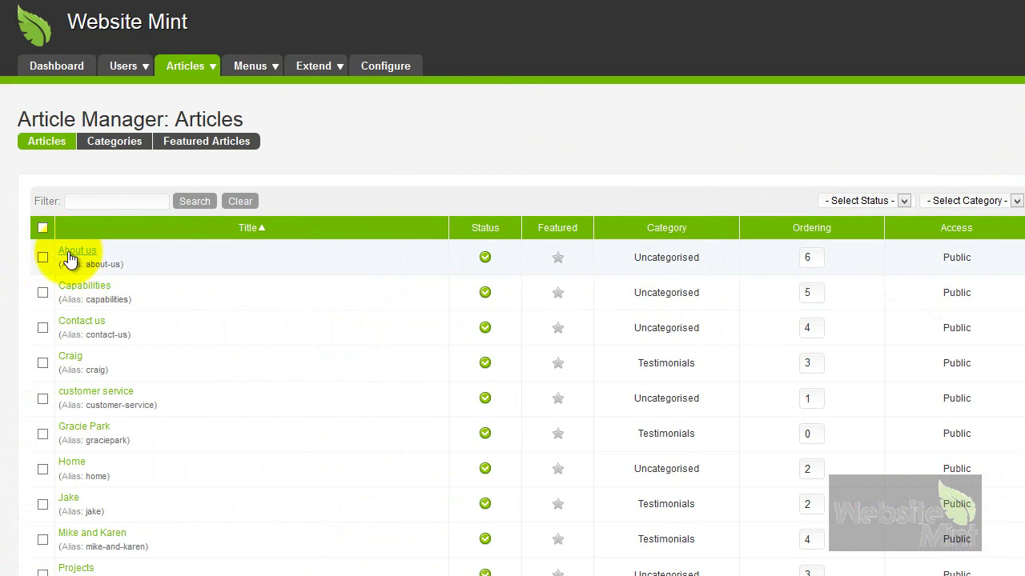
Open the About us article for editing and inspect its title field.
{"action": "left_click", "coordinate": [69, 254]}
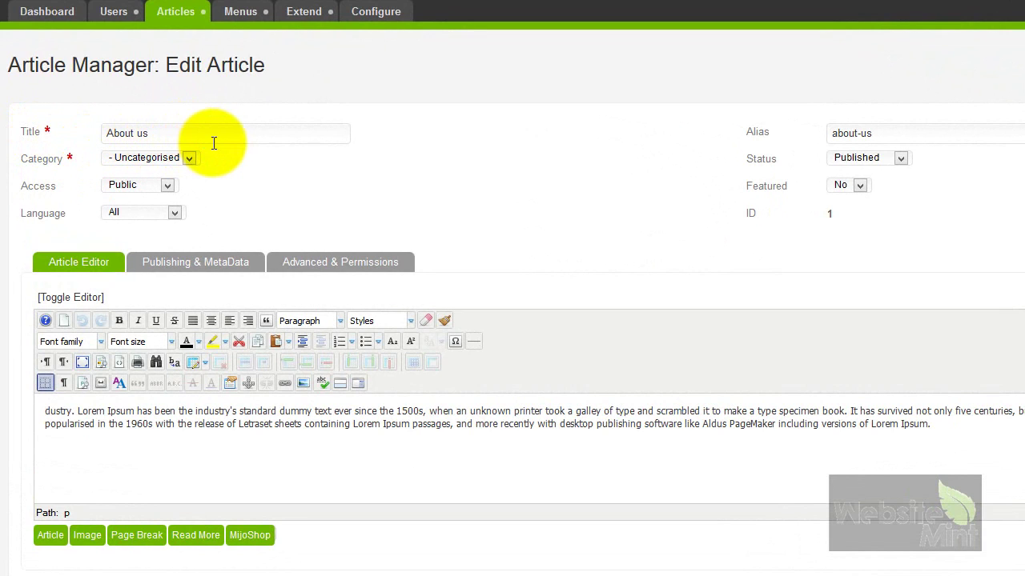
{"action": "left_click_drag", "start_coordinate": [196, 134], "coordinate": [51, 129]}
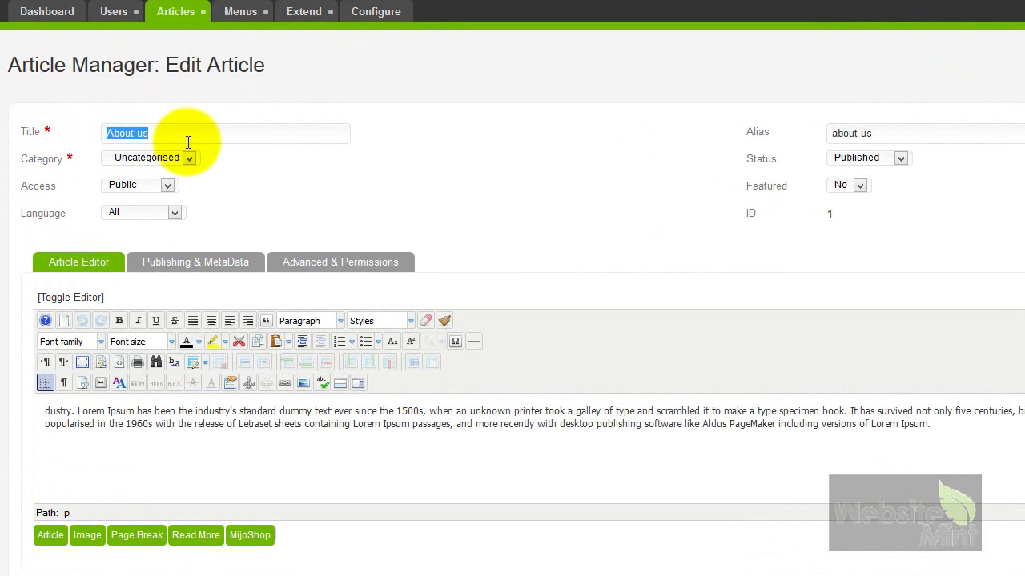
{"action": "left_click", "coordinate": [580, 158]}
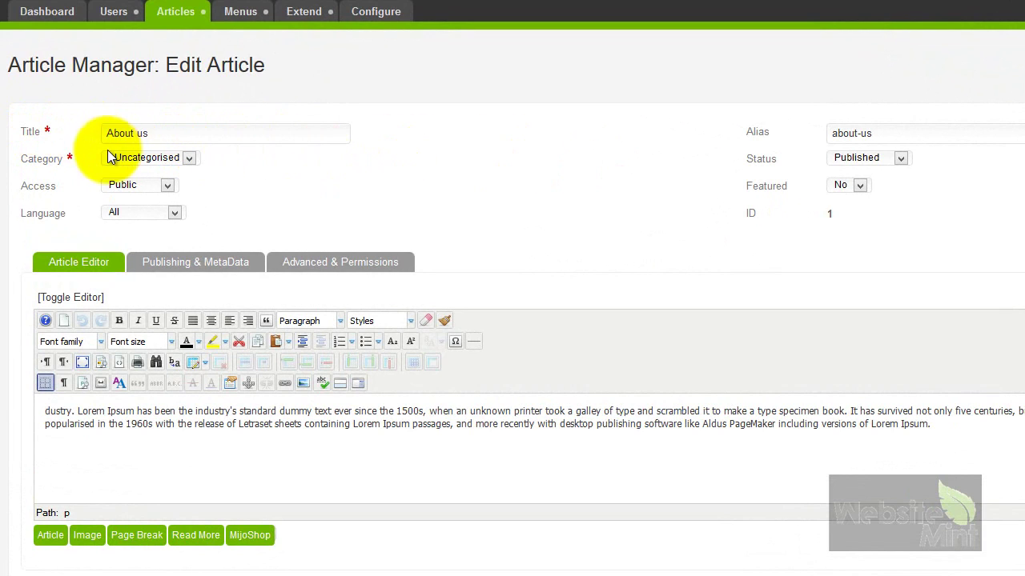
Review the category and access options of the About us article, keeping Uncategorised and Public.
{"action": "left_click", "coordinate": [190, 159]}
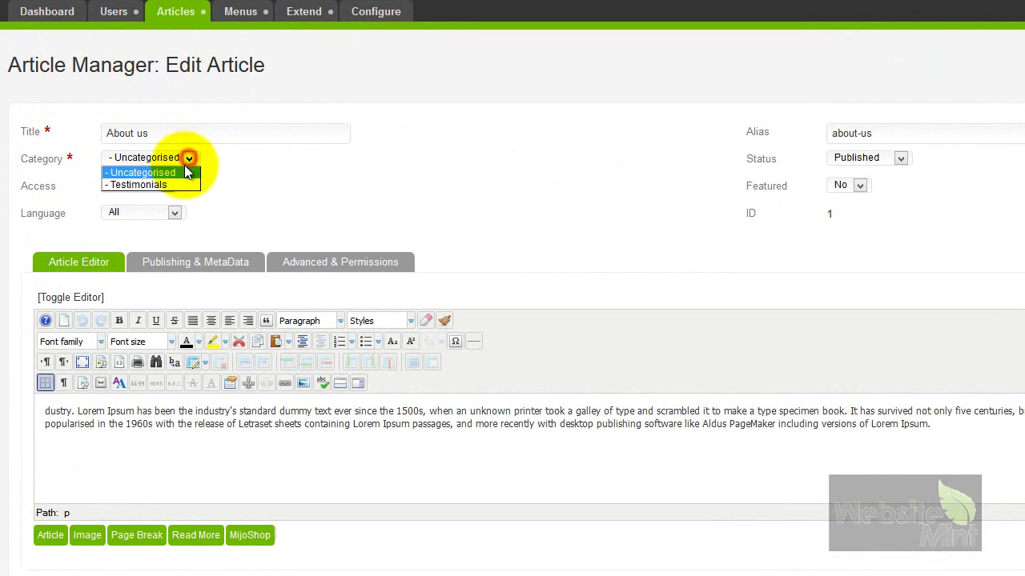
{"action": "left_click", "coordinate": [138, 172]}
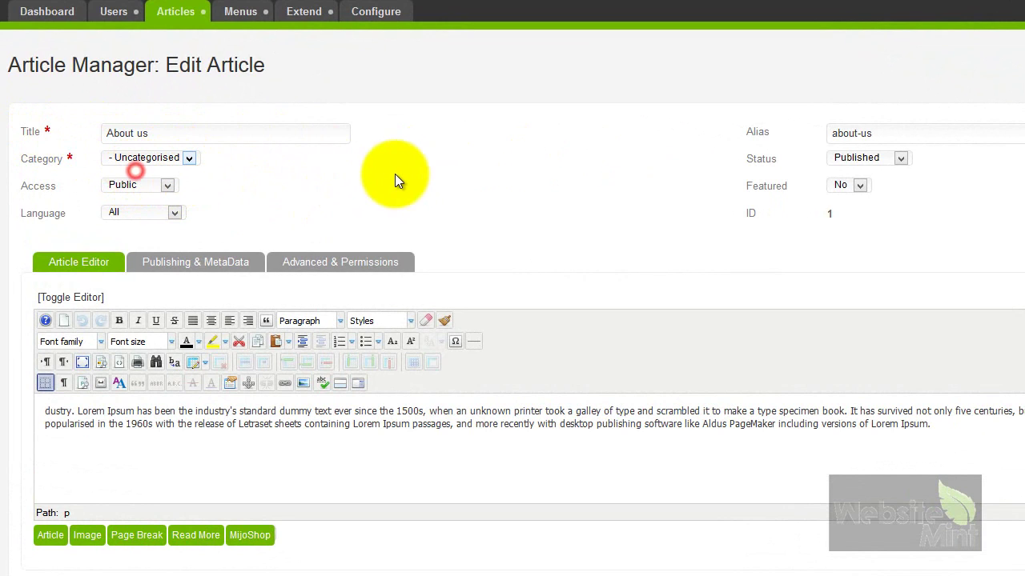
{"action": "left_click", "coordinate": [437, 168]}
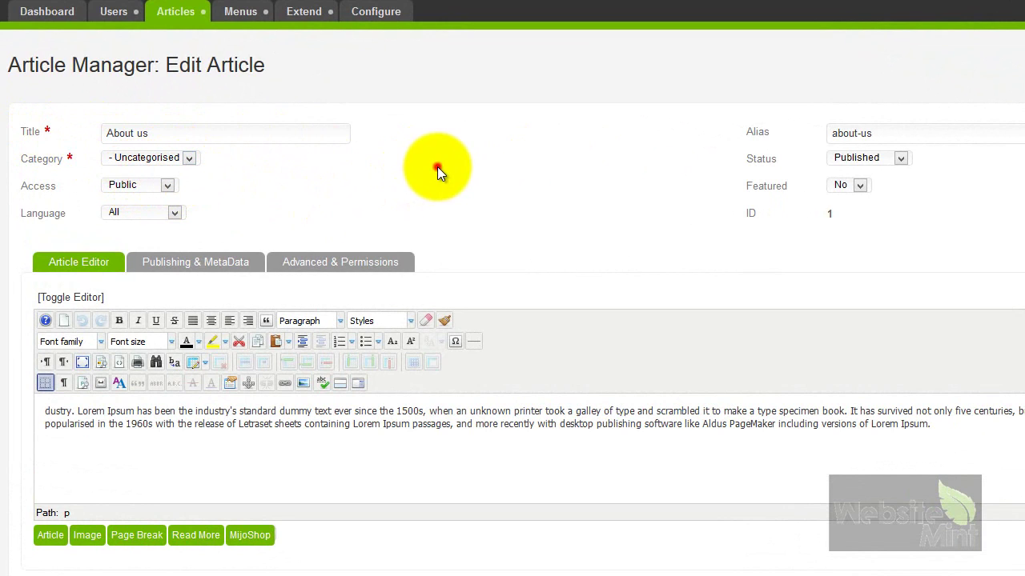
{"action": "left_click", "coordinate": [167, 186]}
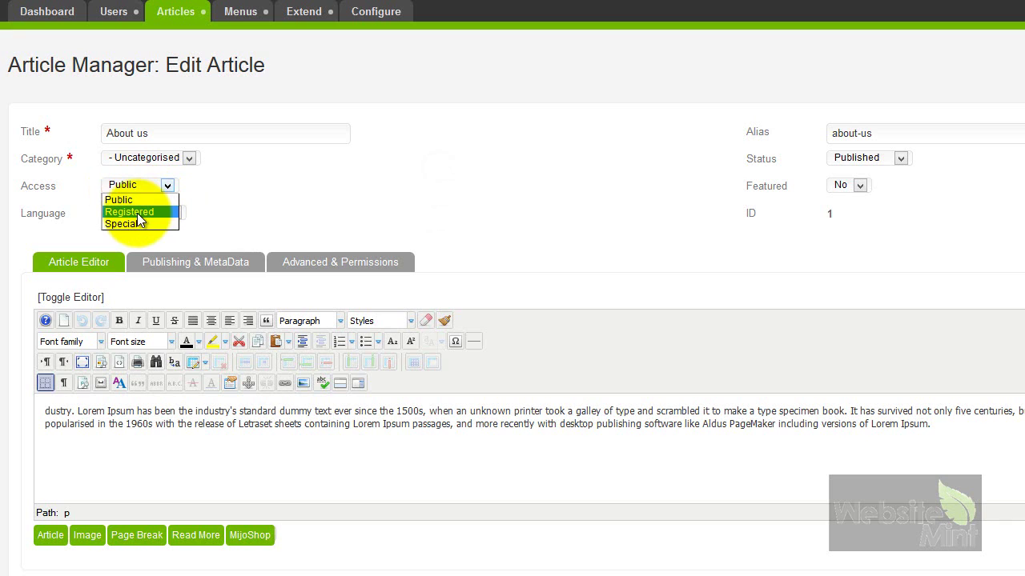
{"action": "left_click", "coordinate": [168, 187]}
{"action": "left_click", "coordinate": [451, 175]}
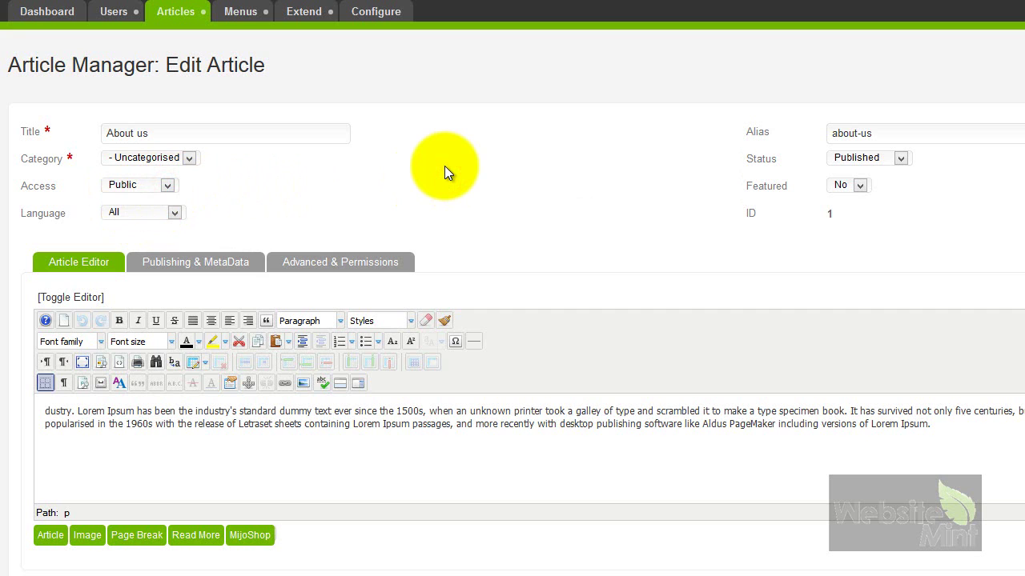
{"action": "left_click", "coordinate": [577, 171]}
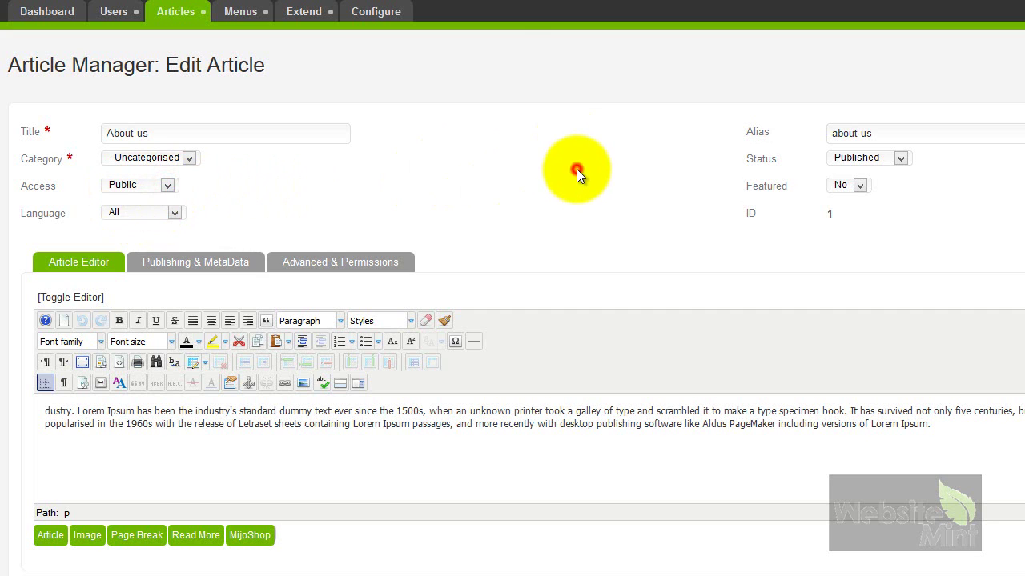
Review the status options of the About us article, keeping Published.
{"action": "left_click", "coordinate": [901, 159]}
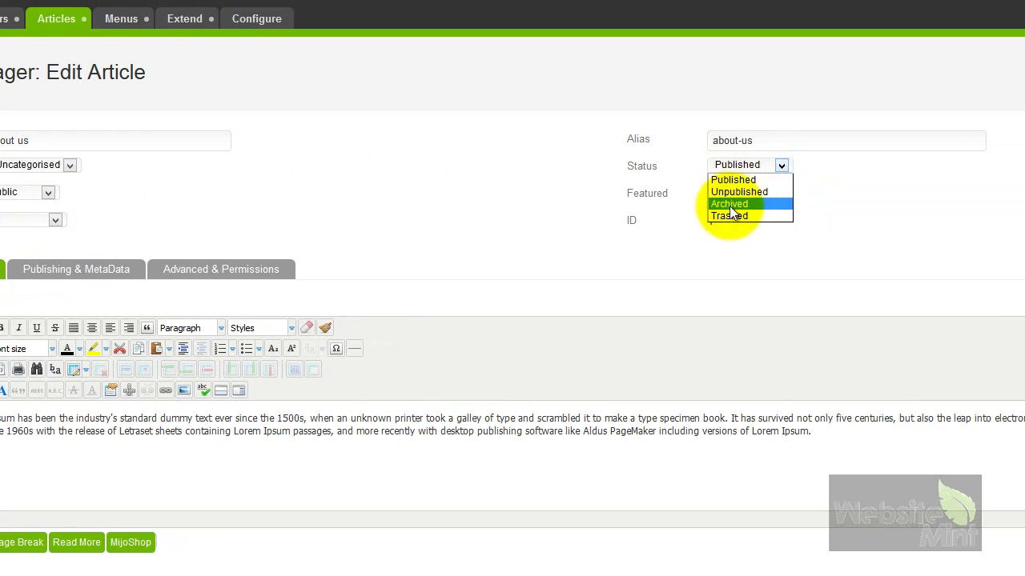
{"action": "left_click", "coordinate": [938, 178]}
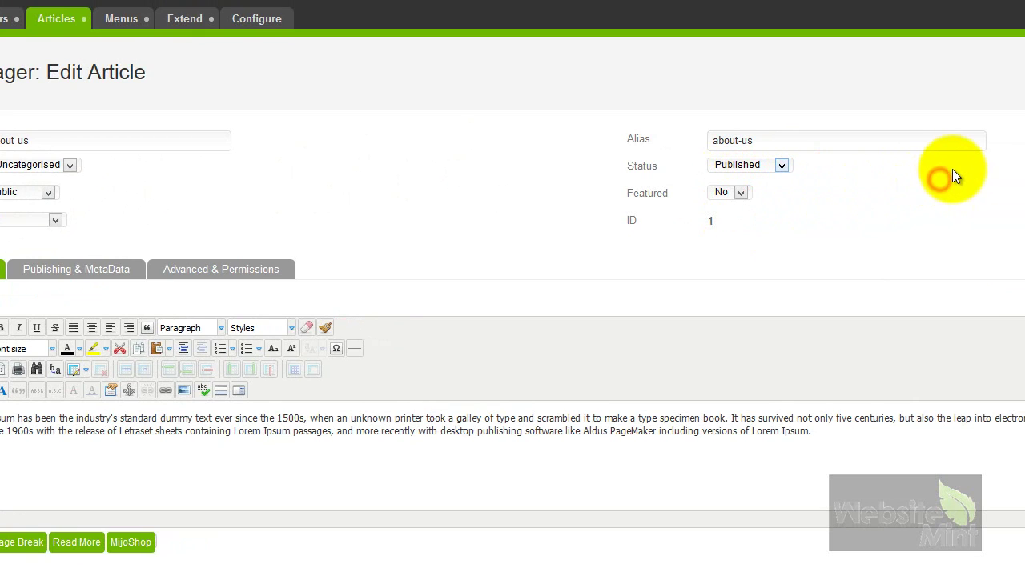
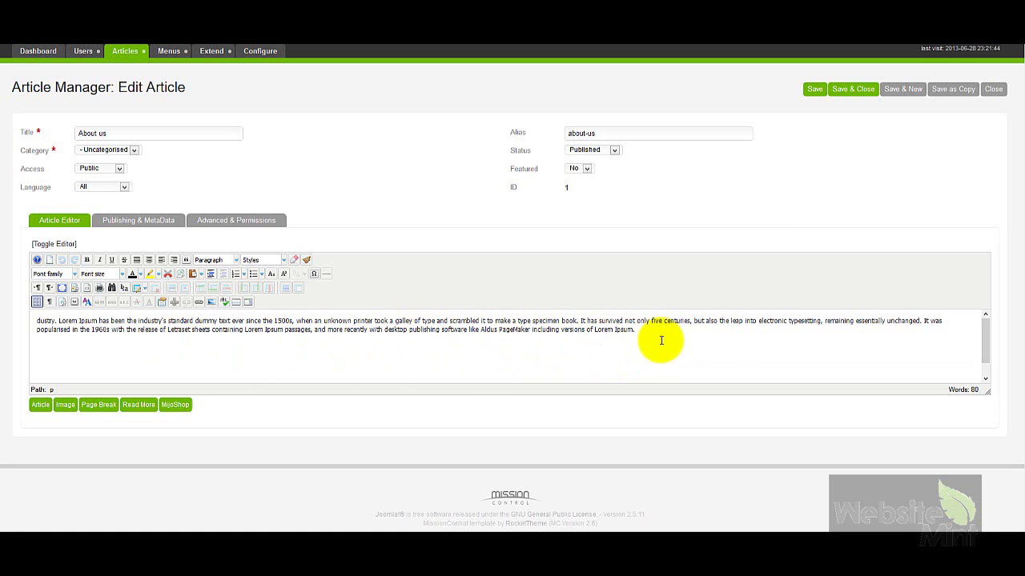
Append "dfhxshxfj" to the article body, and replace everything after "Letraset sheets contain" with "zfhsfjssru".
{"action": "left_click", "coordinate": [653, 329]}
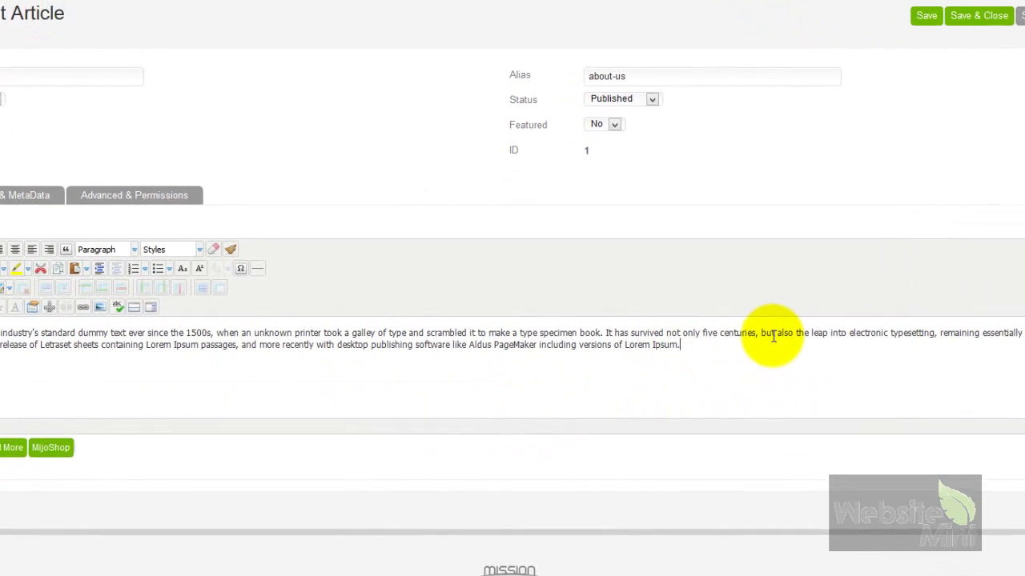
{"action": "type", "text": "dfhxshxfj"}
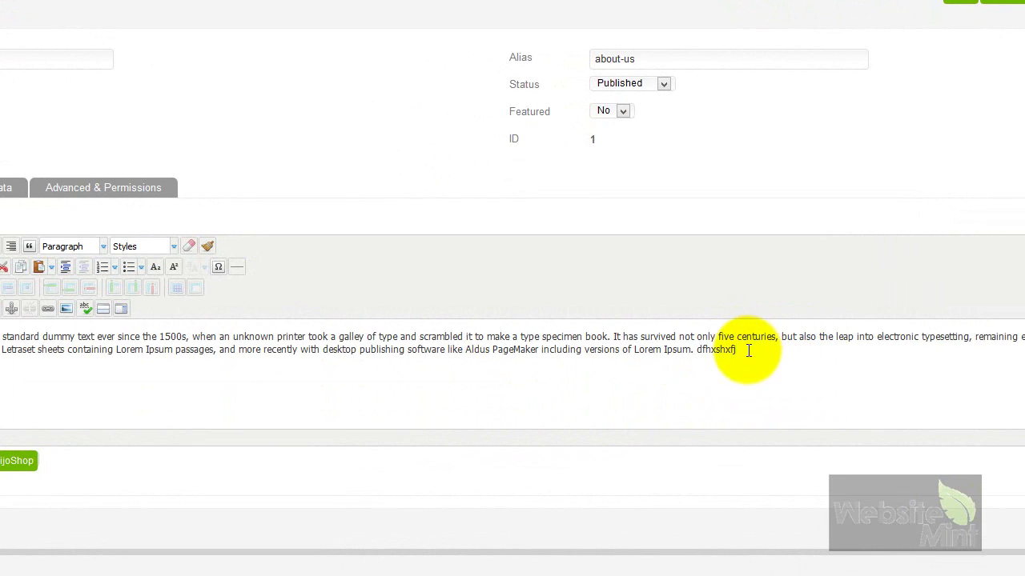
{"action": "left_click_drag", "start_coordinate": [748, 350], "coordinate": [96, 350]}
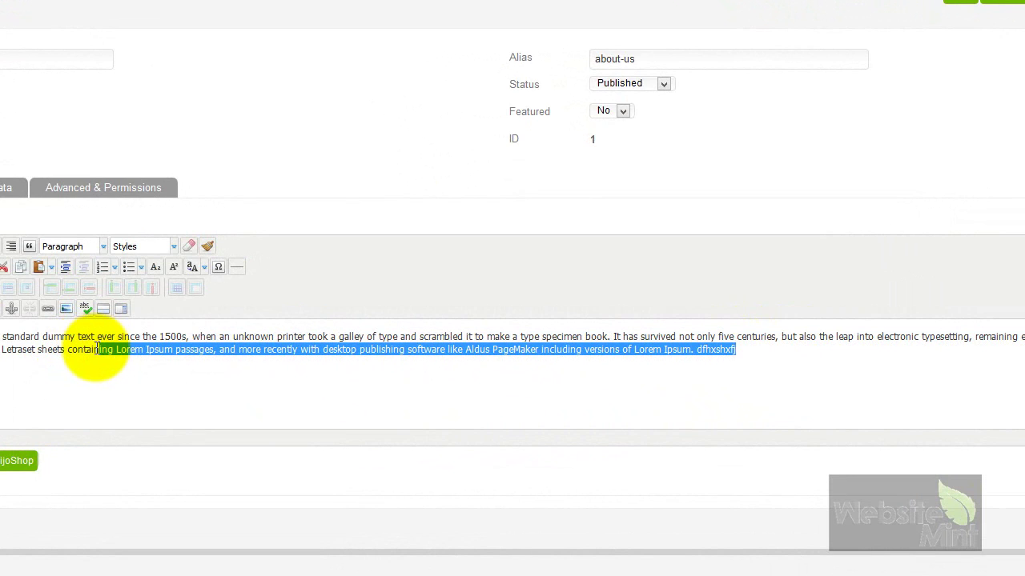
{"action": "key", "text": "BackSpace"}
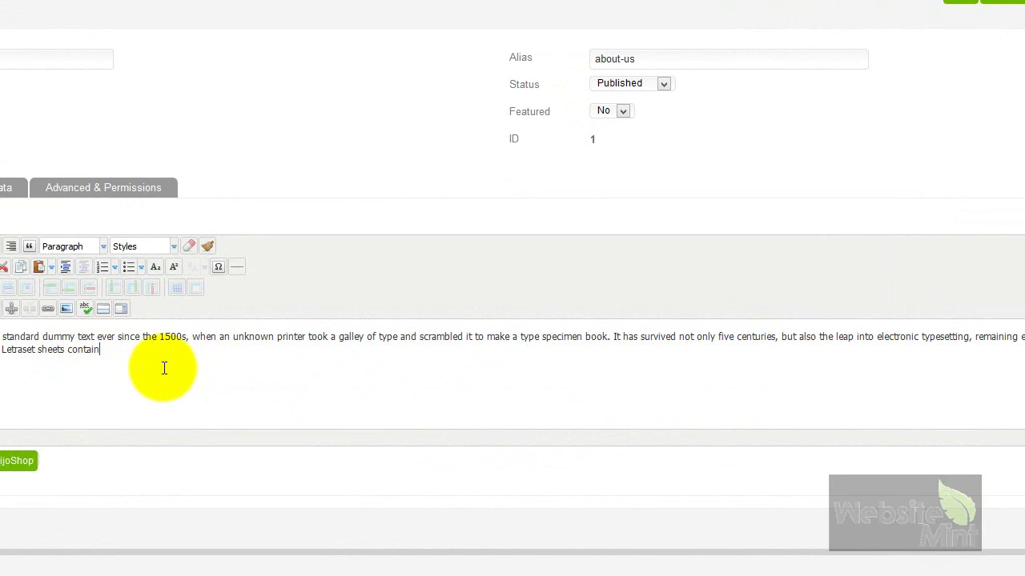
{"action": "type", "text": "zfh"}
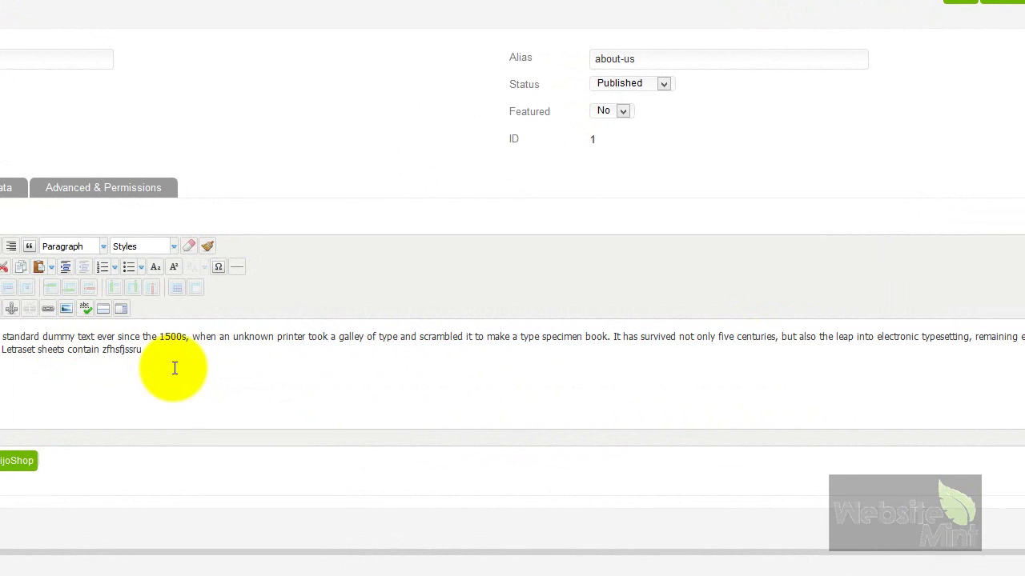
{"action": "type", "text": "sfjssru"}
Add a new paragraph below the body text reading "adgsfhxsfh", with "sh" and "sfj" on single-spaced lines beneath it.
{"action": "key", "text": "Return"}
{"action": "type", "text": "adgsfhxsfh"}
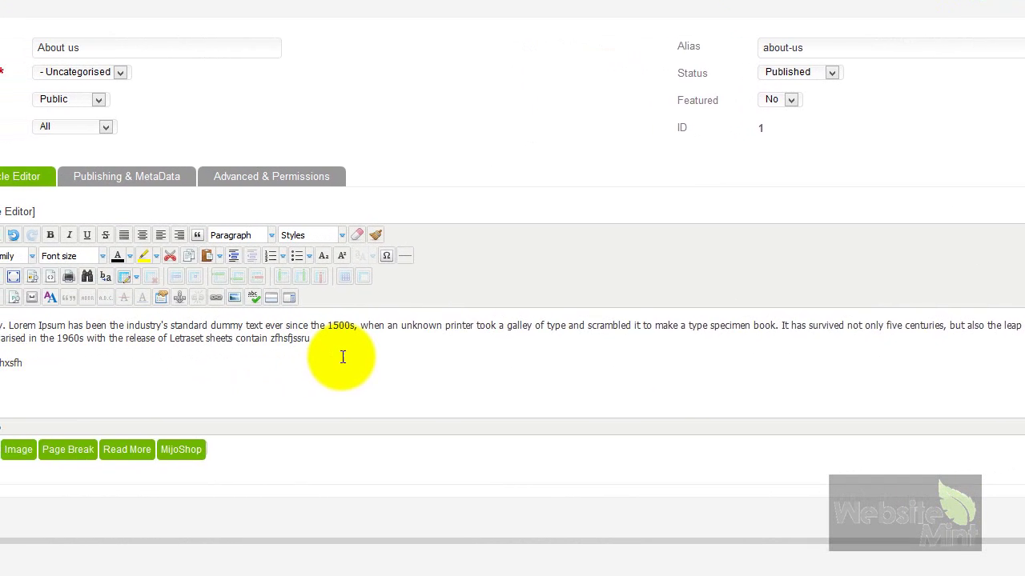
{"action": "key", "text": "shift+Return"}
{"action": "type", "text": "sh"}
{"action": "key", "text": "shift+Return"}
{"action": "type", "text": "sfj"}
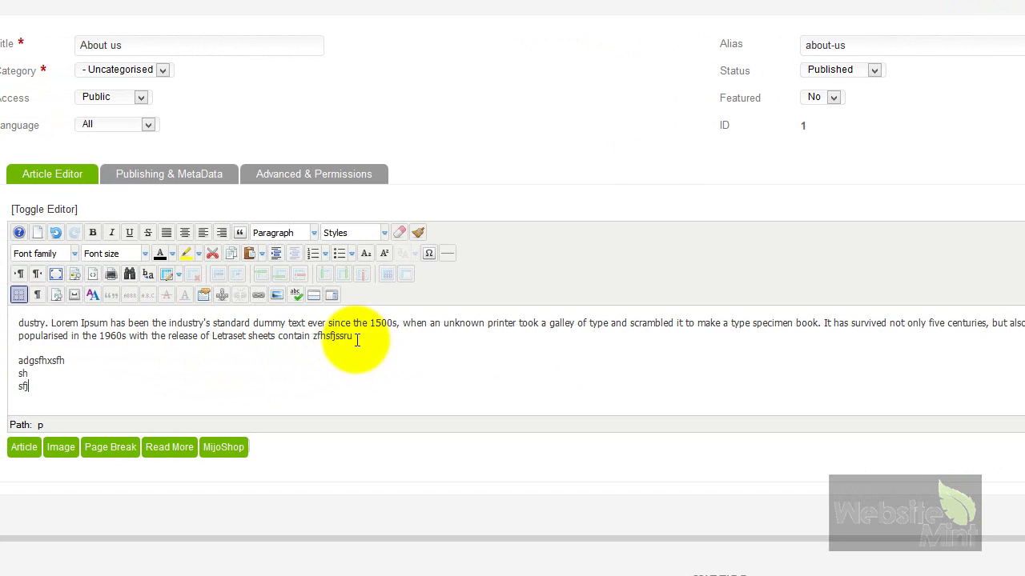
Make the word "zfhsfjssru" bold and remove the bold formatting again.
{"action": "left_click_drag", "start_coordinate": [357, 340], "coordinate": [312, 336]}
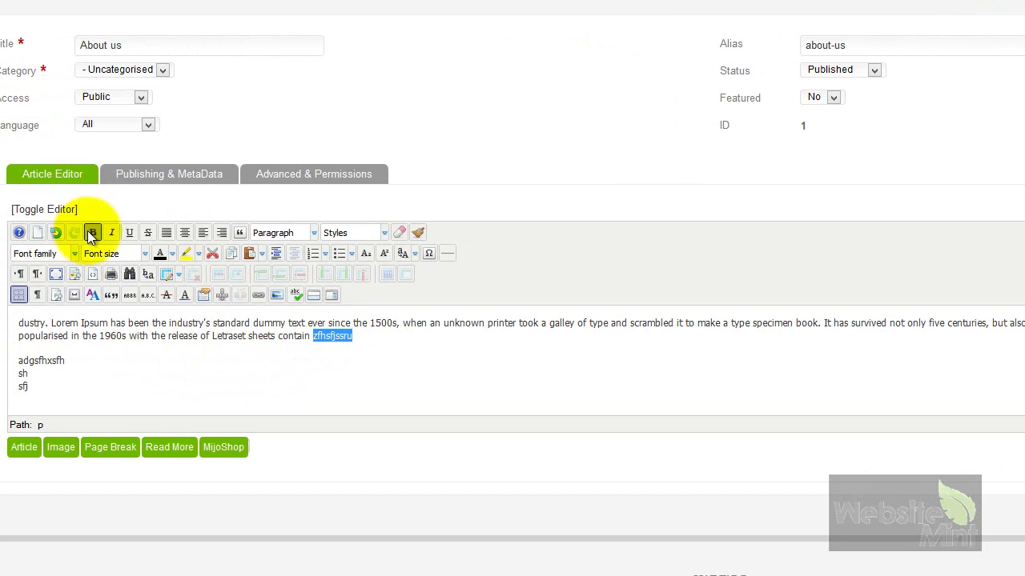
{"action": "left_click", "coordinate": [93, 233]}
{"action": "left_click", "coordinate": [411, 342]}
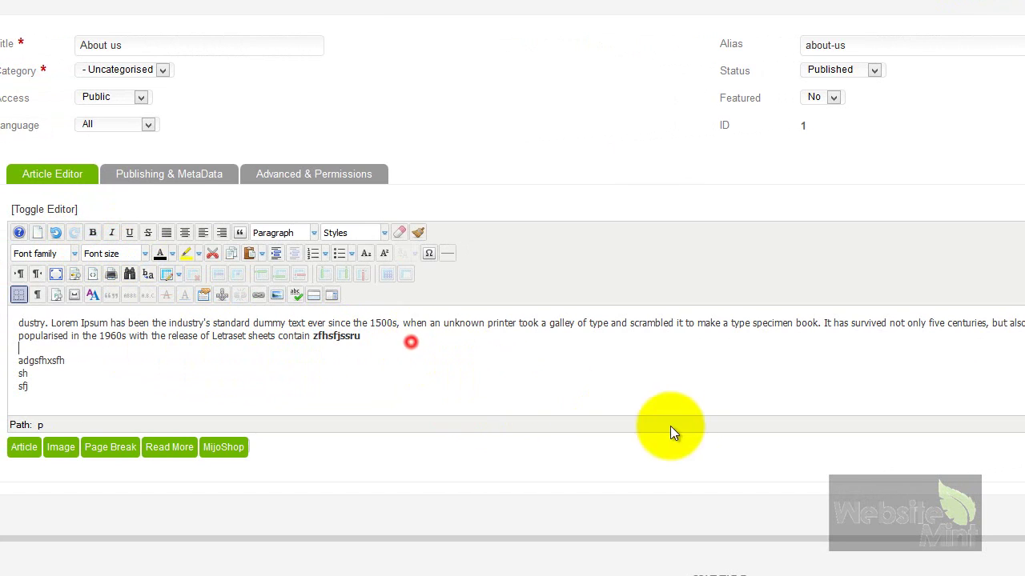
{"action": "left_click_drag", "start_coordinate": [364, 337], "coordinate": [315, 337]}
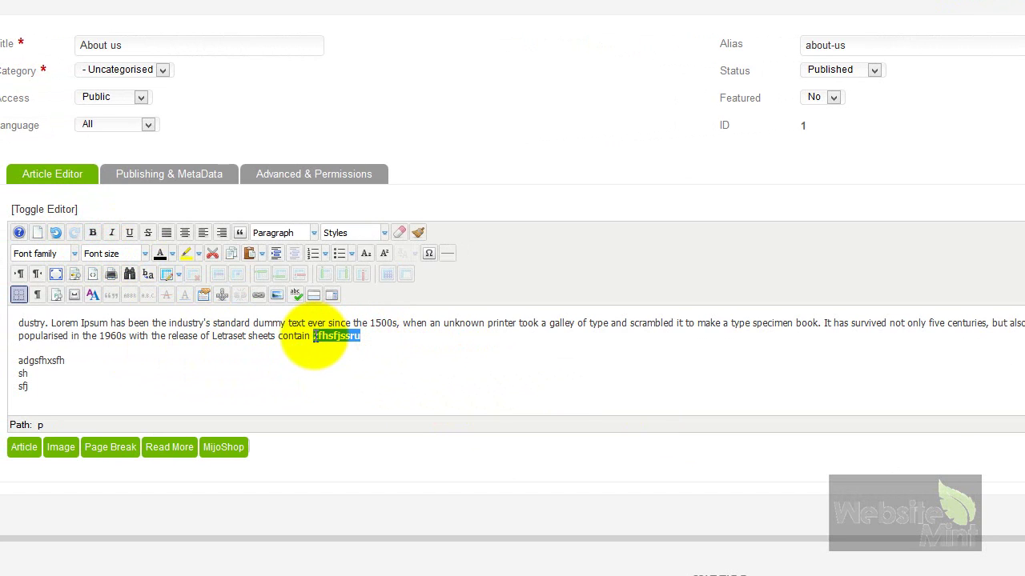
{"action": "left_click", "coordinate": [92, 232]}
{"action": "left_click", "coordinate": [484, 336]}
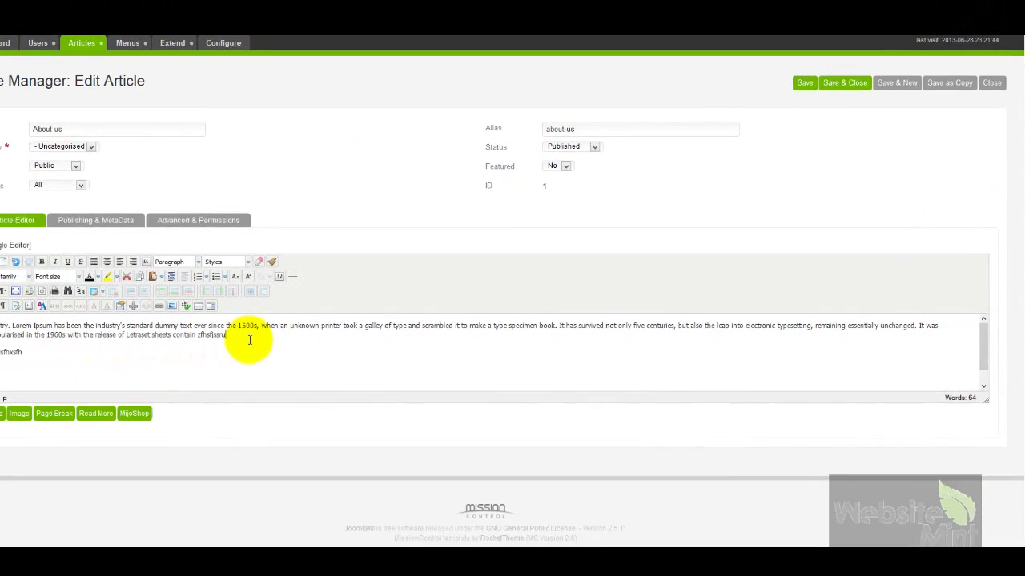
Save the About us article and keep it open for editing.
{"action": "left_click", "coordinate": [812, 88]}
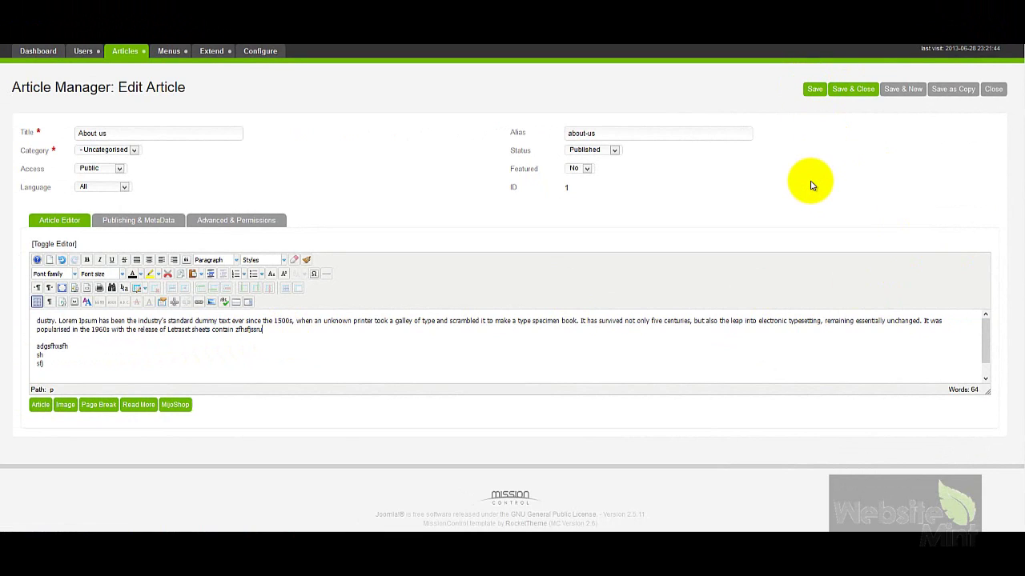
{"action": "left_click", "coordinate": [815, 88]}
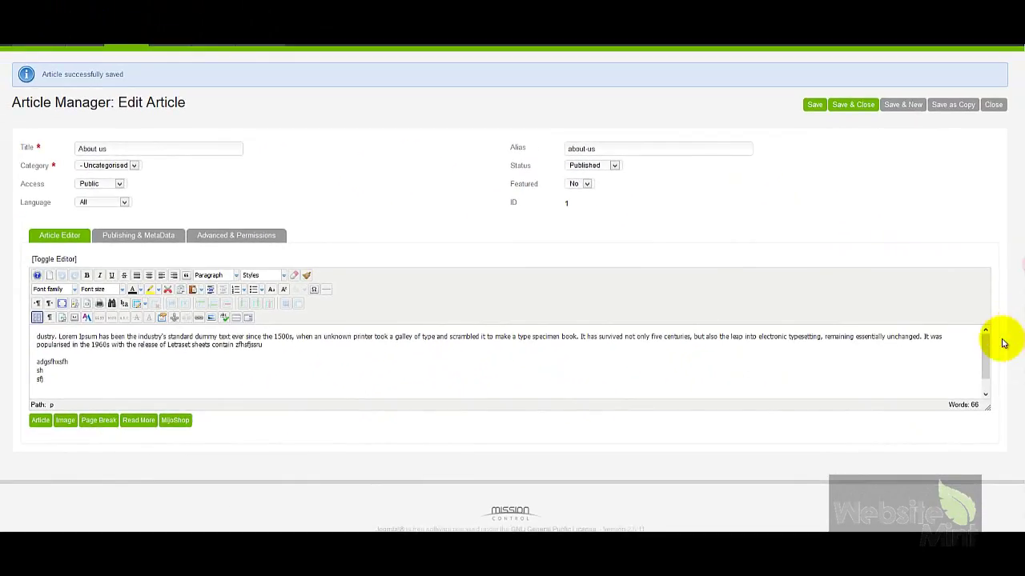
Delete the test text from "zfhsfjssru" through the last line "sfj", and save the article without closing it.
{"action": "left_click_drag", "start_coordinate": [988, 348], "coordinate": [987, 363]}
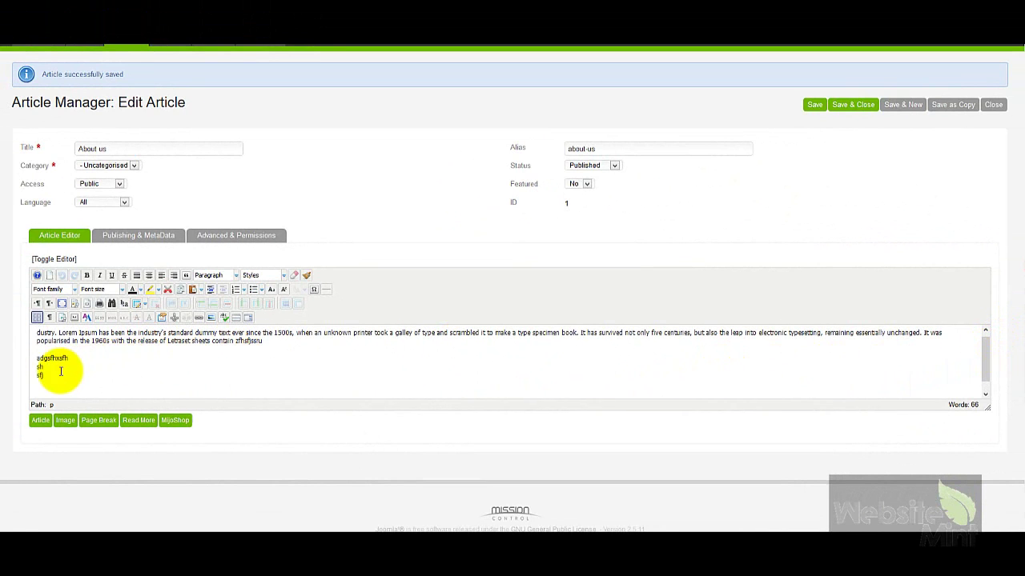
{"action": "left_click_drag", "start_coordinate": [45, 374], "coordinate": [34, 365]}
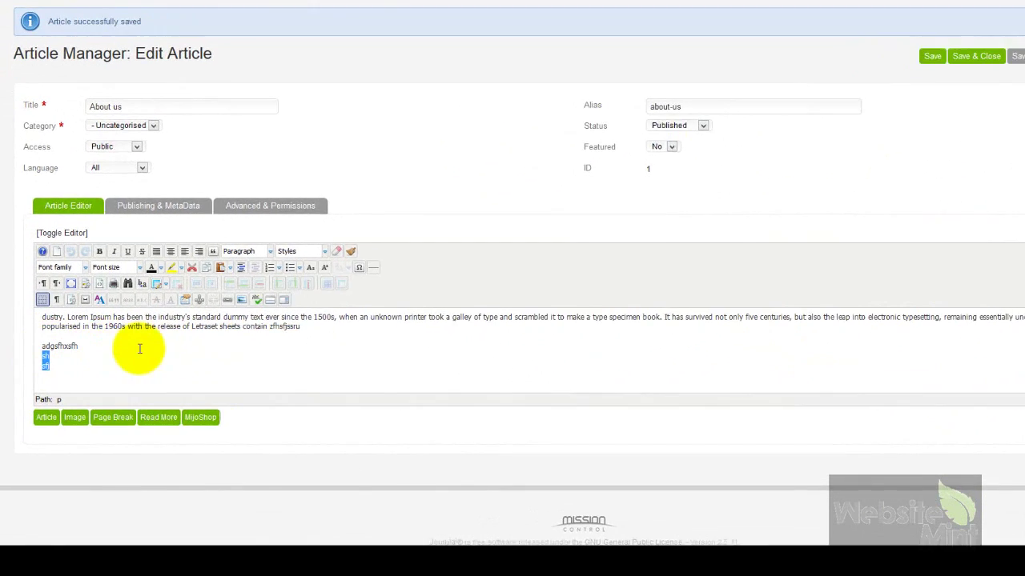
{"action": "left_click_drag", "start_coordinate": [139, 349], "coordinate": [276, 327]}
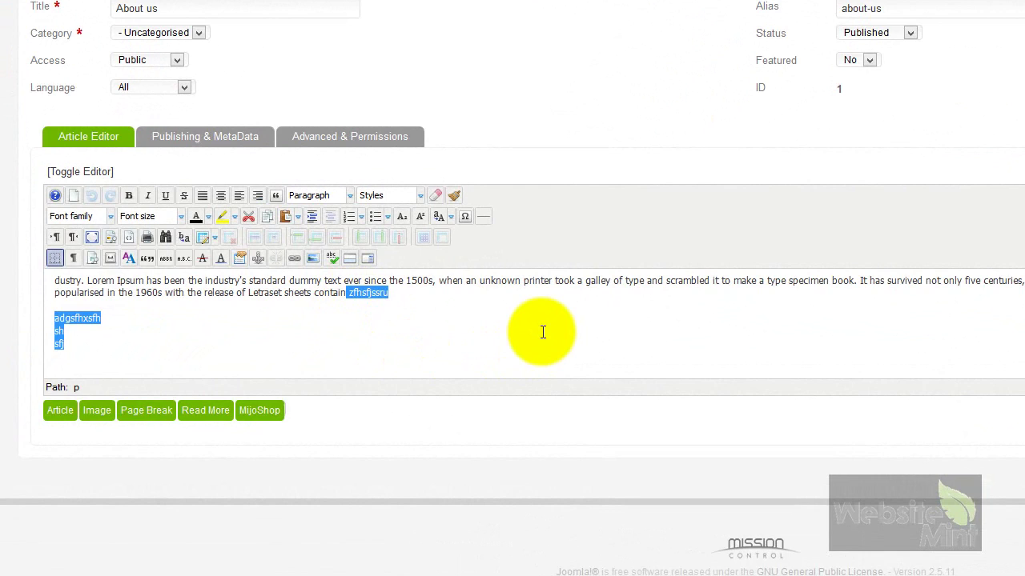
{"action": "key", "text": "Delete"}
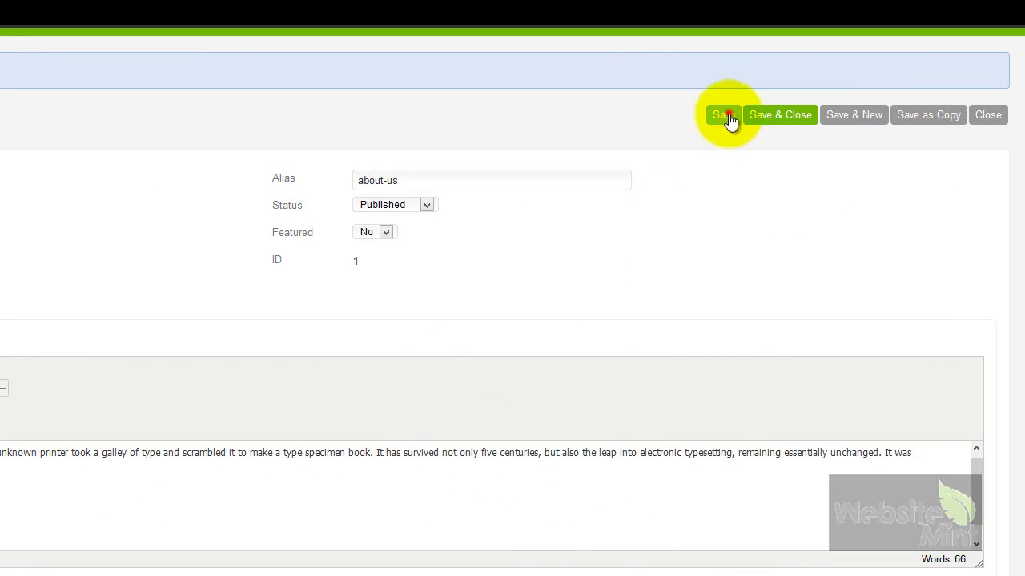
{"action": "left_click", "coordinate": [723, 115]}
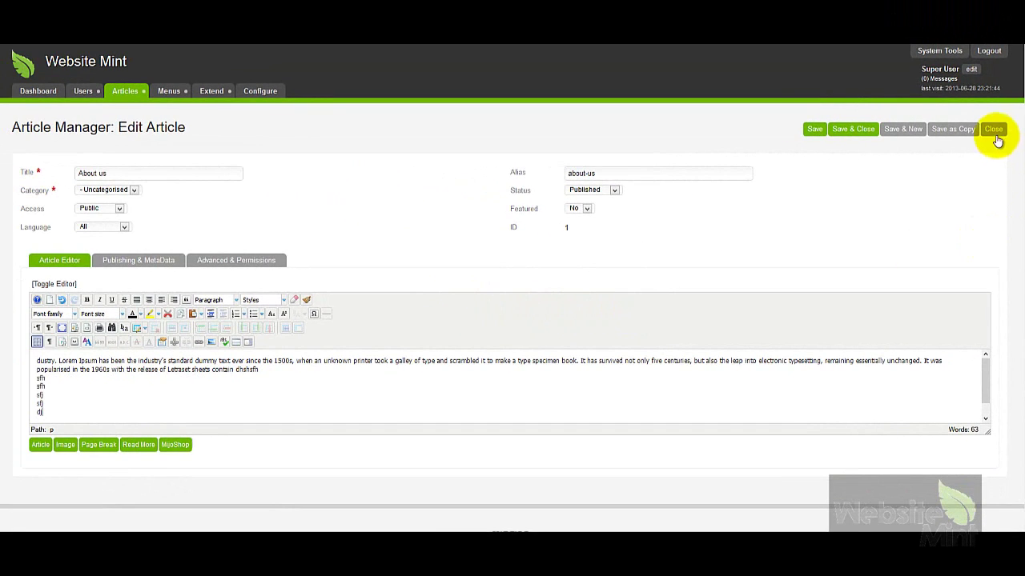
Close the About us article without saving its unsaved text, and reopen it to check the body before closing it again.
{"action": "left_click", "coordinate": [993, 130]}
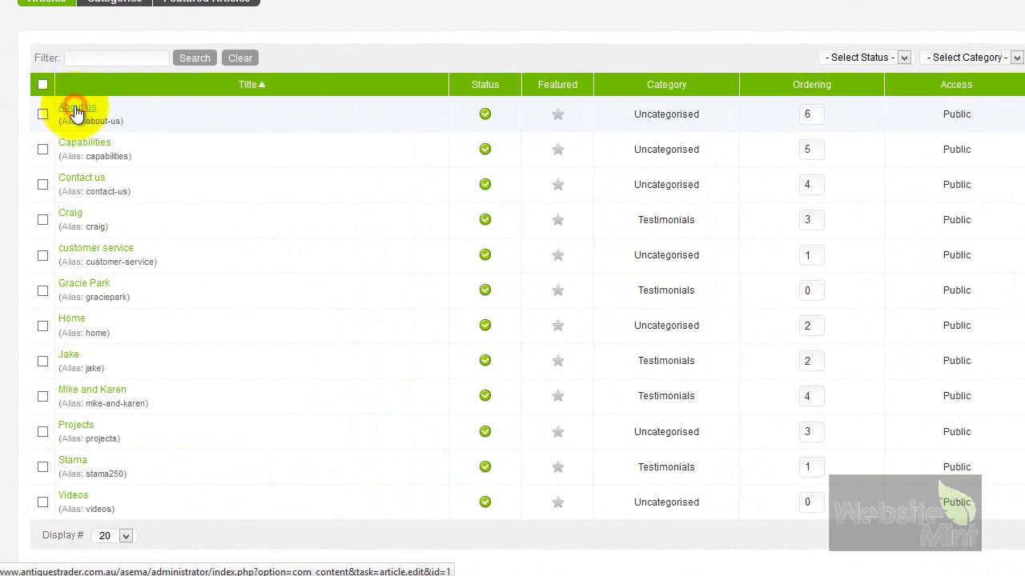
{"action": "left_click", "coordinate": [76, 113]}
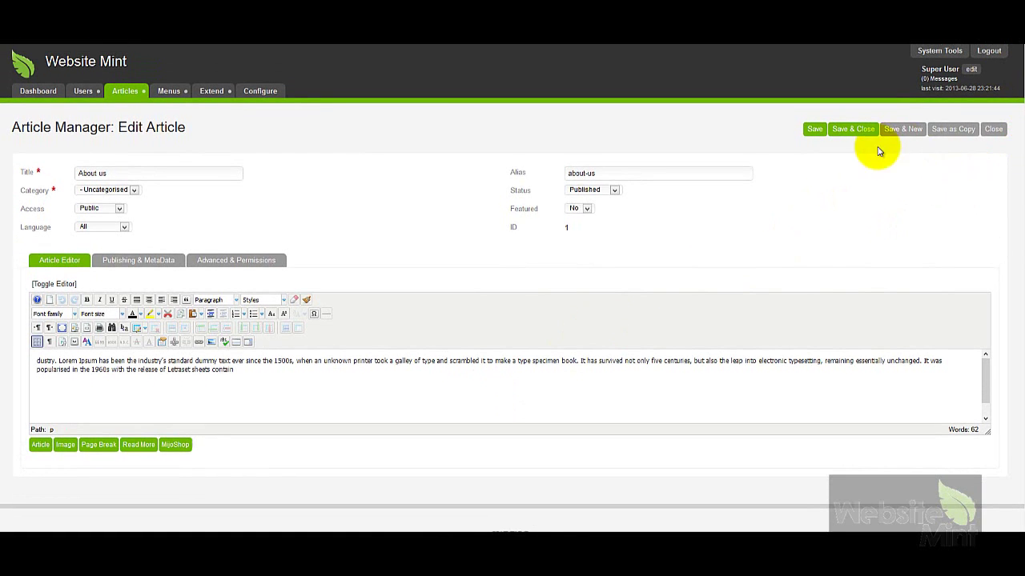
{"action": "left_click", "coordinate": [993, 129]}
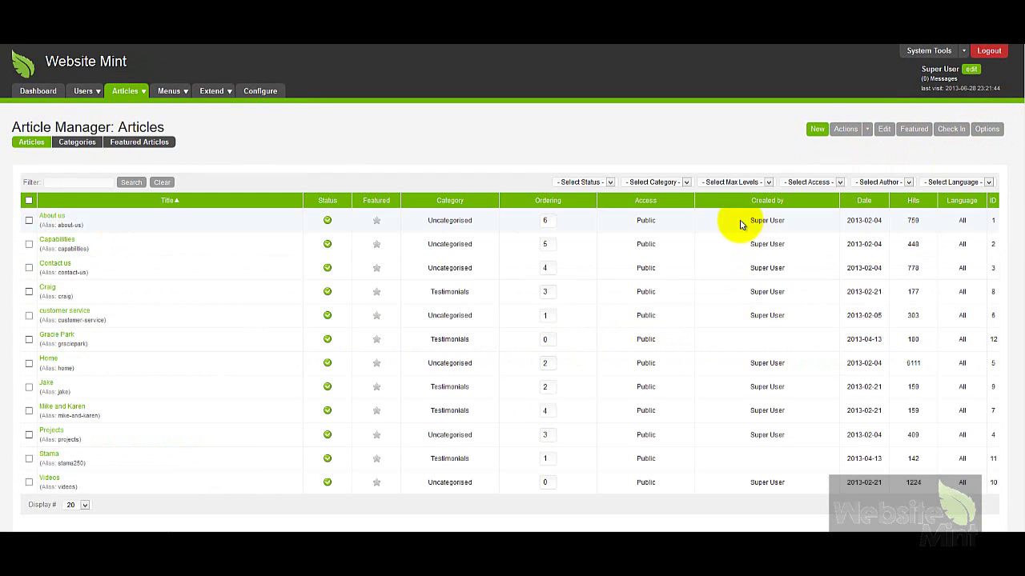